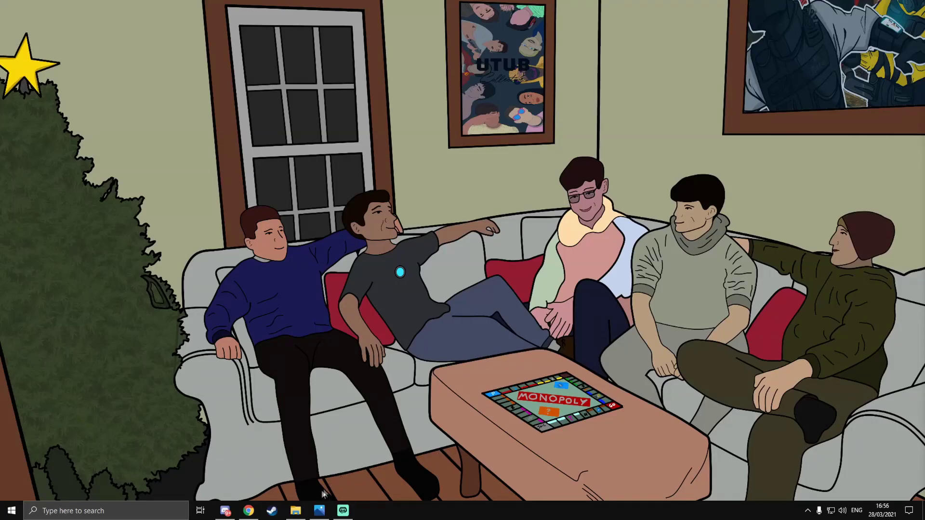
Step: Restore the File Explorer window showing the CFXDefault_2975DC.base server folder
click(300, 515)
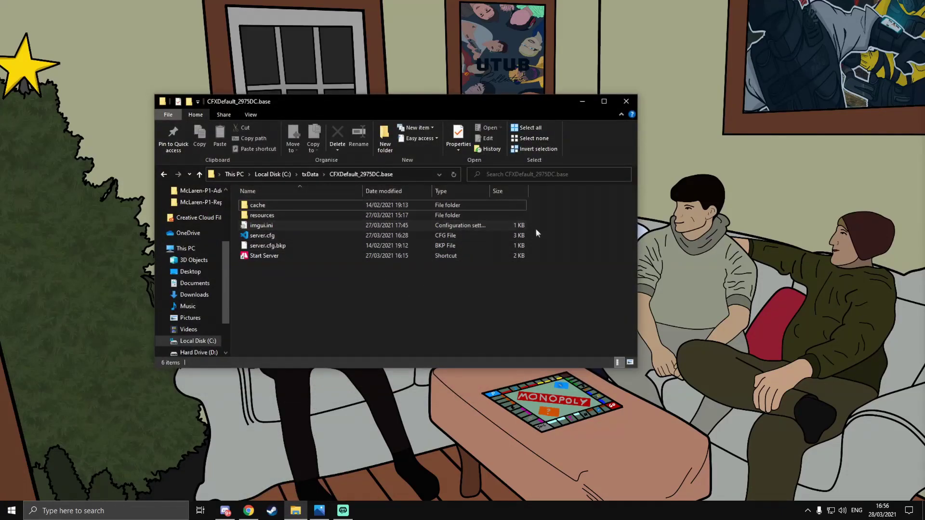
Step: On the 2014 McLaren P1 Add-On / Replace 2.0 mod page in Chrome, go to its download page
click(248, 511)
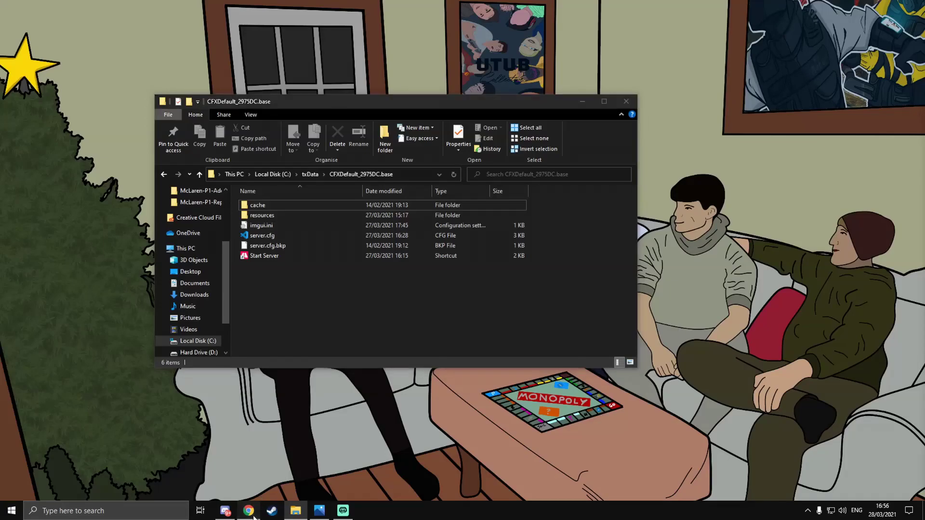
scroll(272, 239, down, 2)
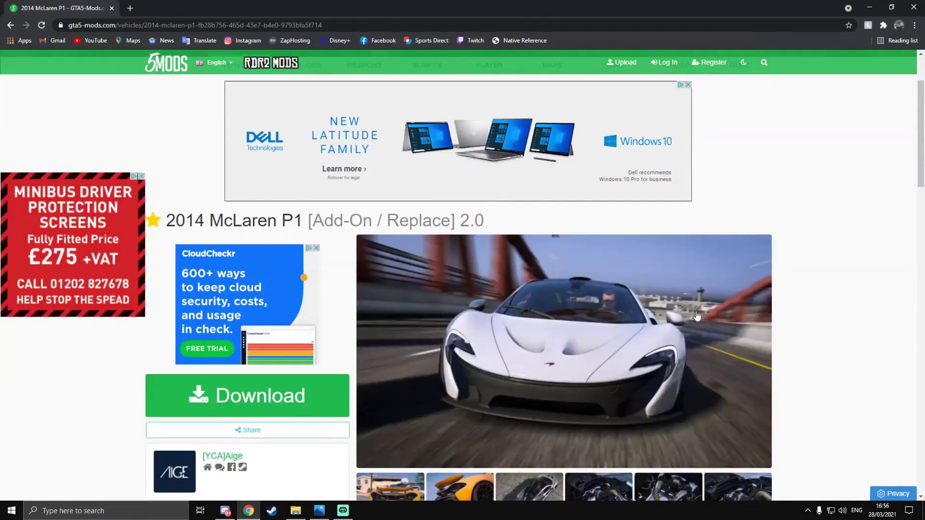
scroll(581, 367, down, 1)
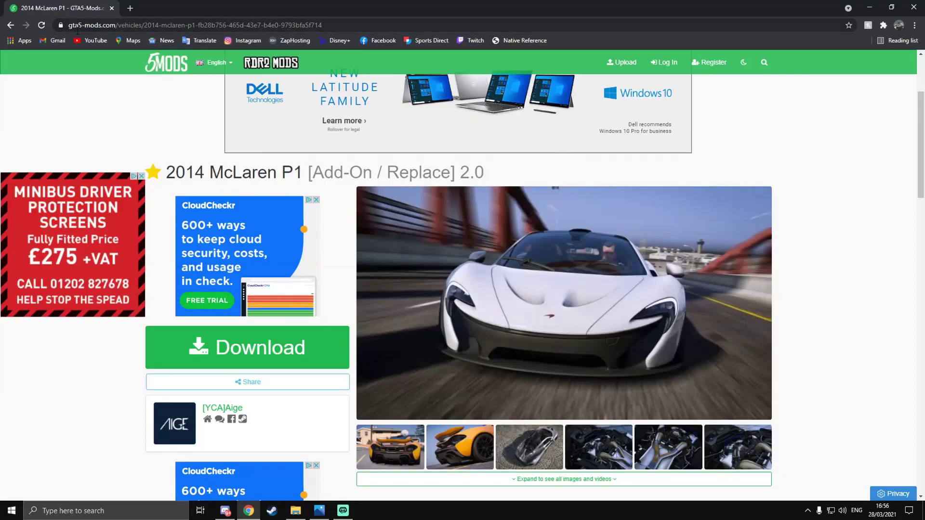
scroll(332, 212, up, 3)
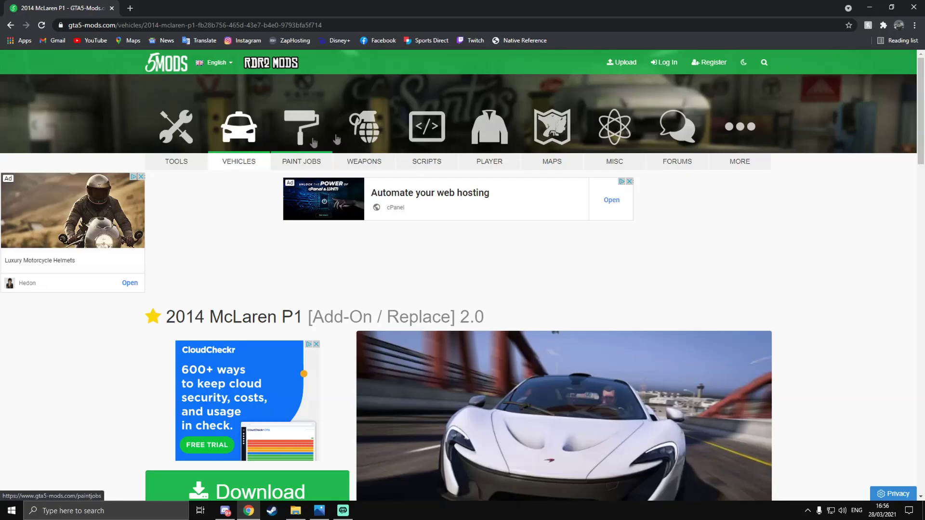
scroll(605, 282, down, 3)
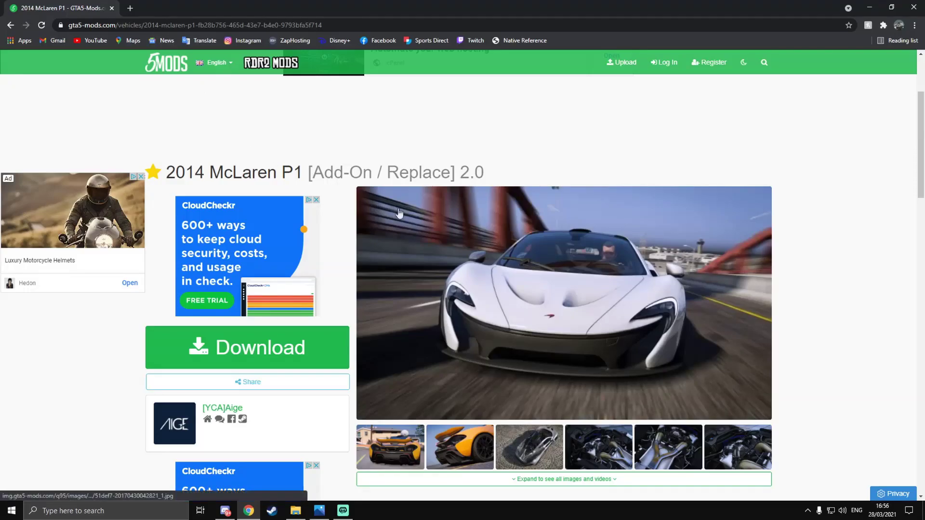
drag(268, 172, 453, 174)
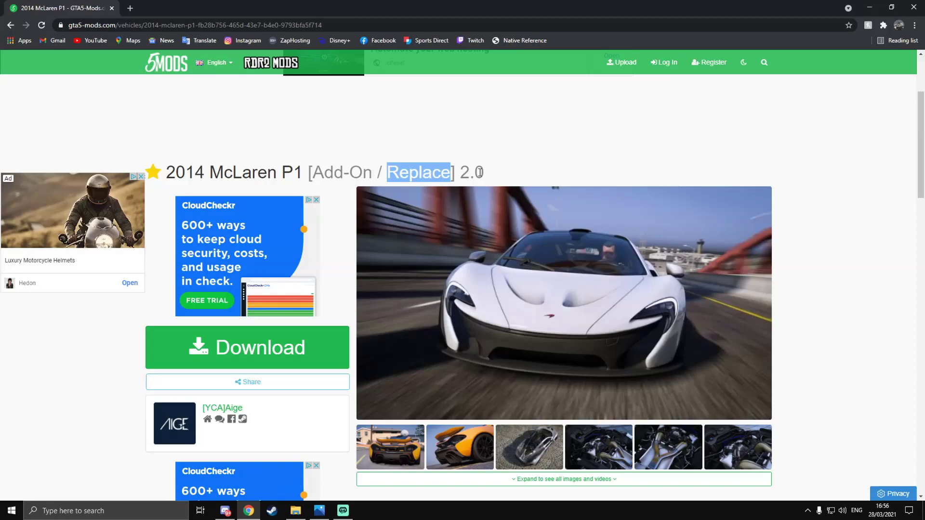
click(420, 175)
drag(343, 176, 442, 174)
click(446, 174)
click(287, 346)
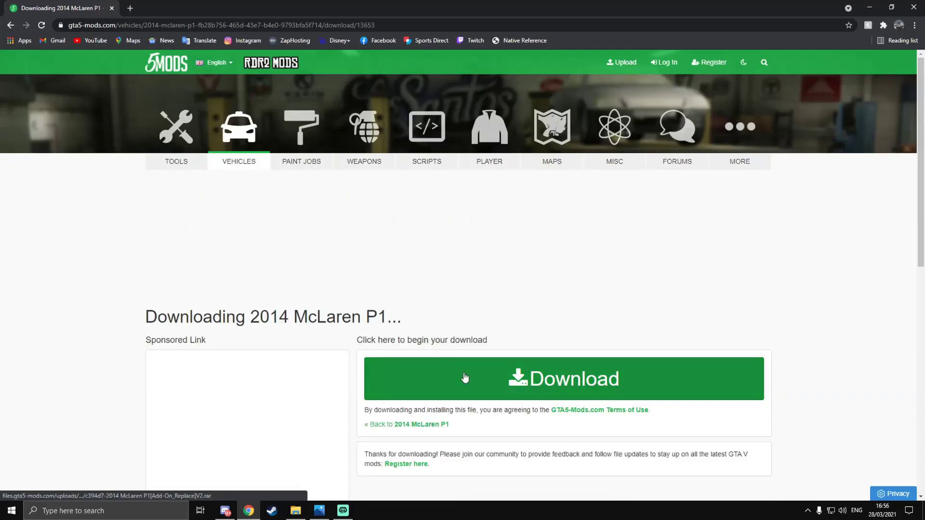
Step: Download the 2014 McLaren P1 .rar archive from GTA5-Mods.com
click(523, 386)
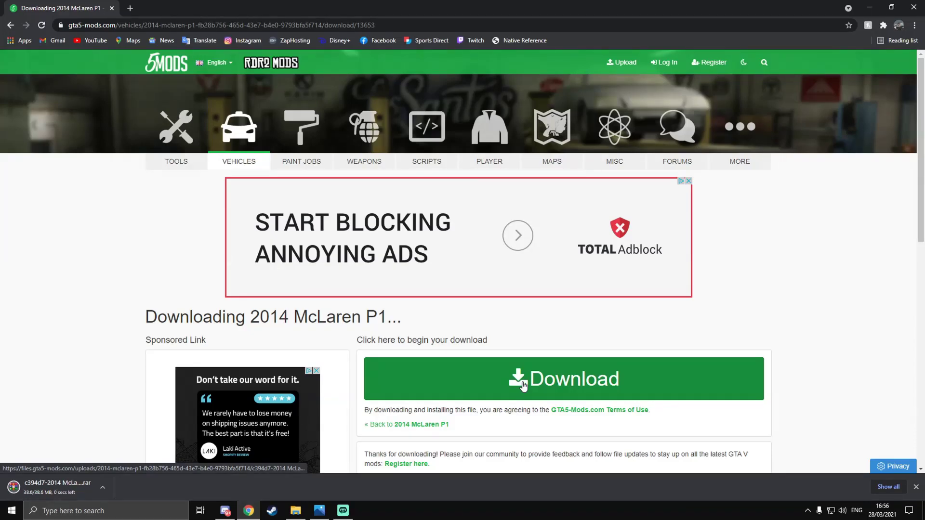
mouse_move(394, 318)
mouse_down()
mouse_move(295, 317)
mouse_move(388, 316)
mouse_up()
click(357, 316)
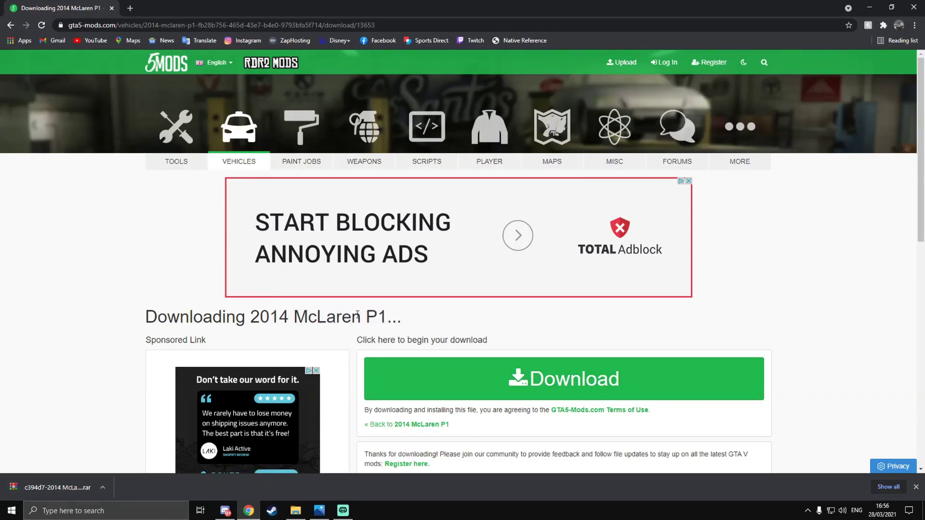
Step: Restore Chrome from maximized and move the CFXDefault_2975DC.base Explorer window to the left
double_click(415, 5)
drag(228, 100, 144, 107)
drag(242, 101, 197, 103)
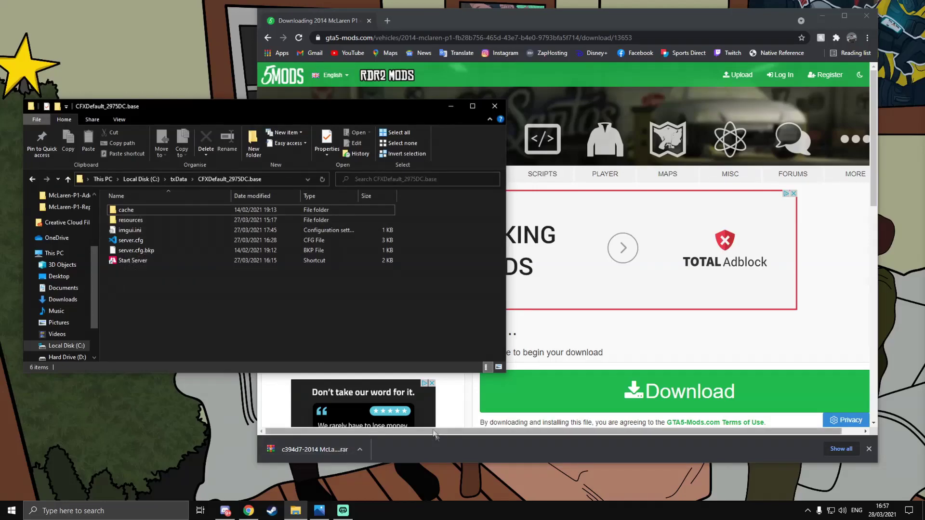
Step: Go to resources > [vehicles] and delete both existing McLaren-P1 folders
double_click(146, 220)
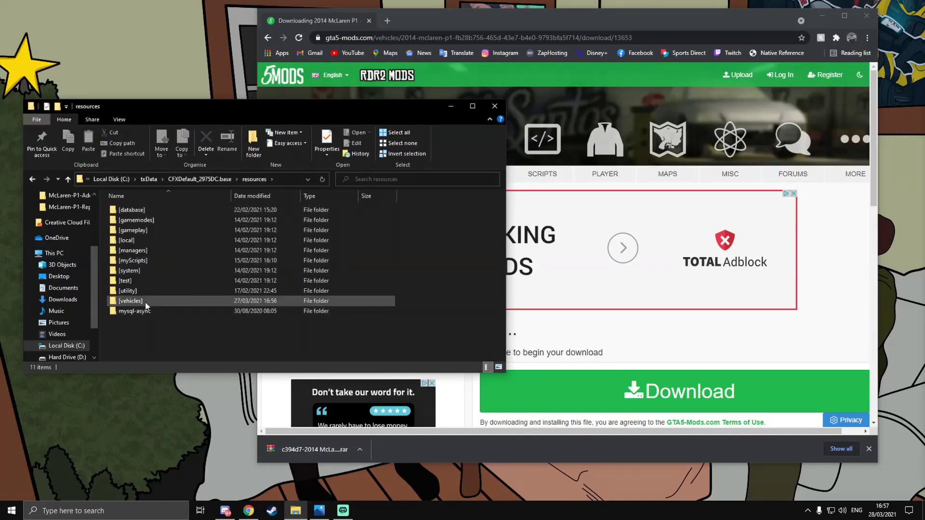
double_click(149, 300)
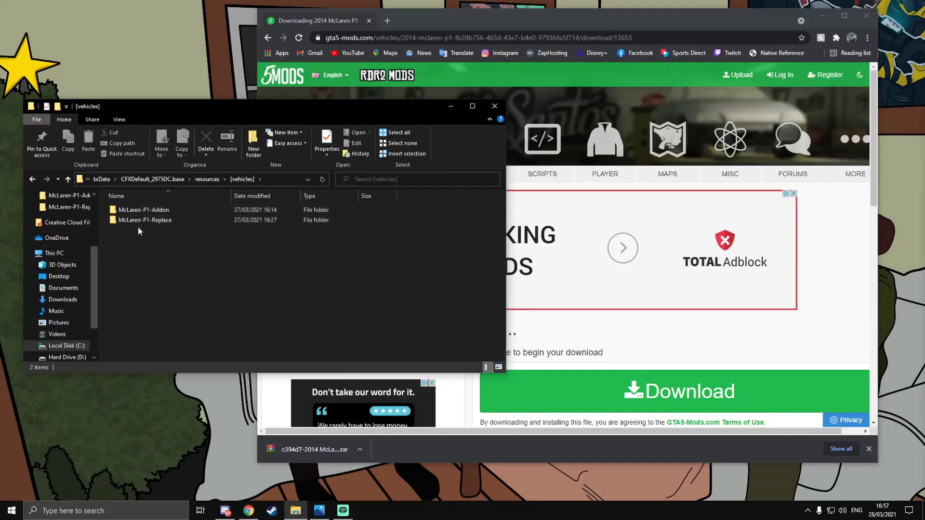
drag(172, 232, 142, 212)
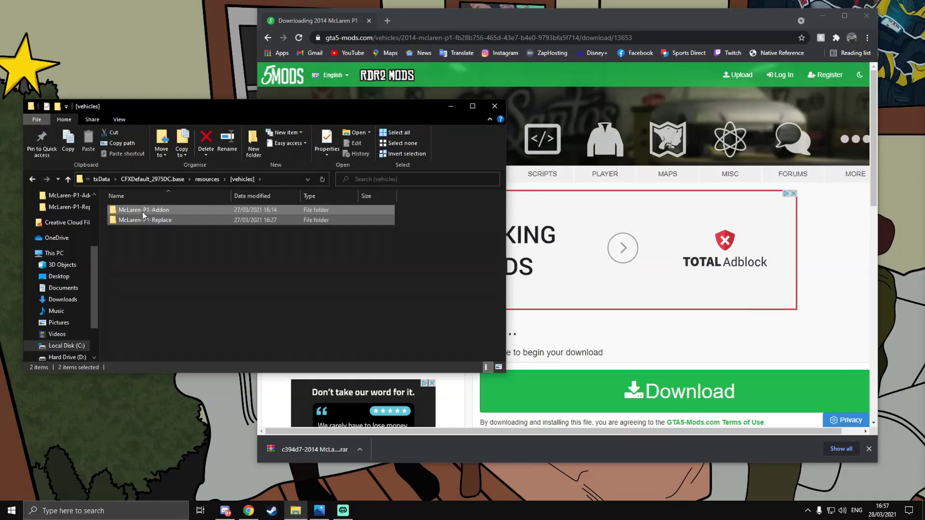
key(Delete)
key(Return)
Step: Create McLaren-P1-Addon and McLaren-P1-Replace folders, then drag the downloaded McLaren P1 .rar into [vehicles]
right_click(194, 233)
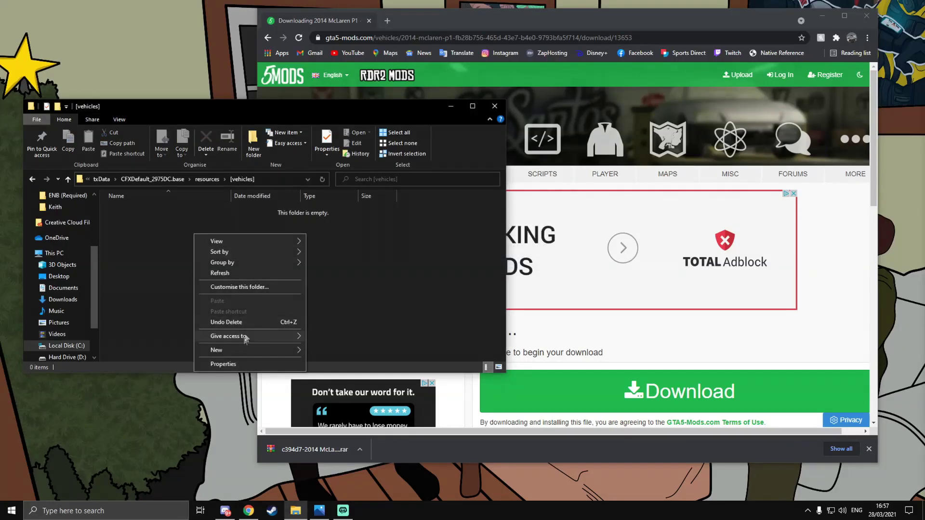
mouse_move(244, 351)
click(328, 351)
text(McLaren-P1-)
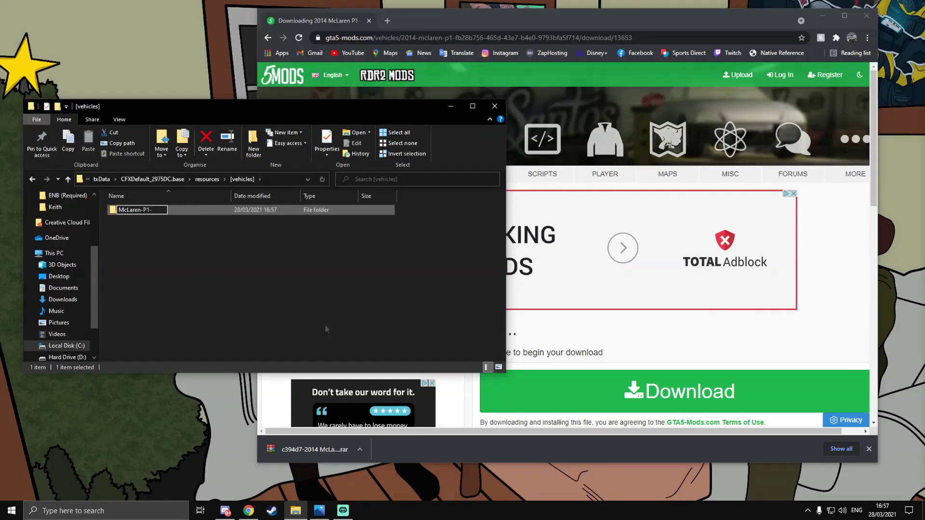
text(Addon)
key(Return)
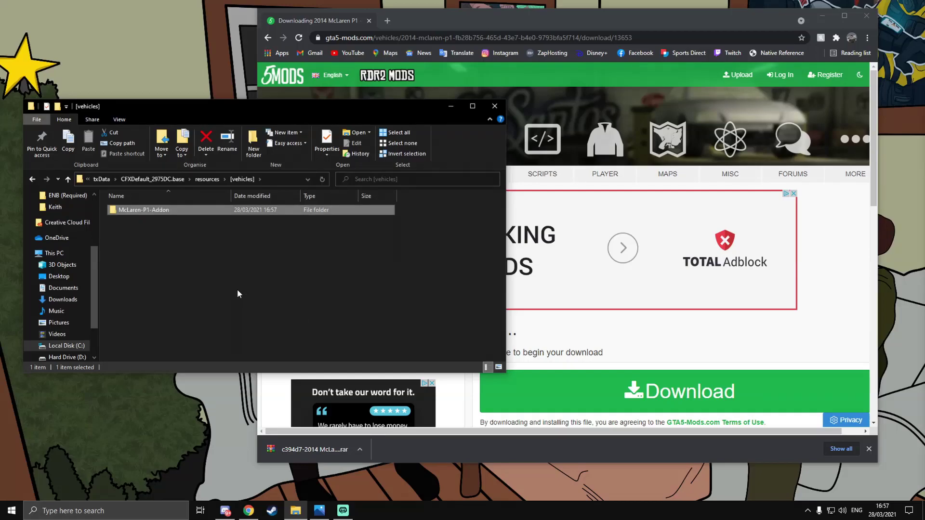
right_click(237, 289)
mouse_move(271, 405)
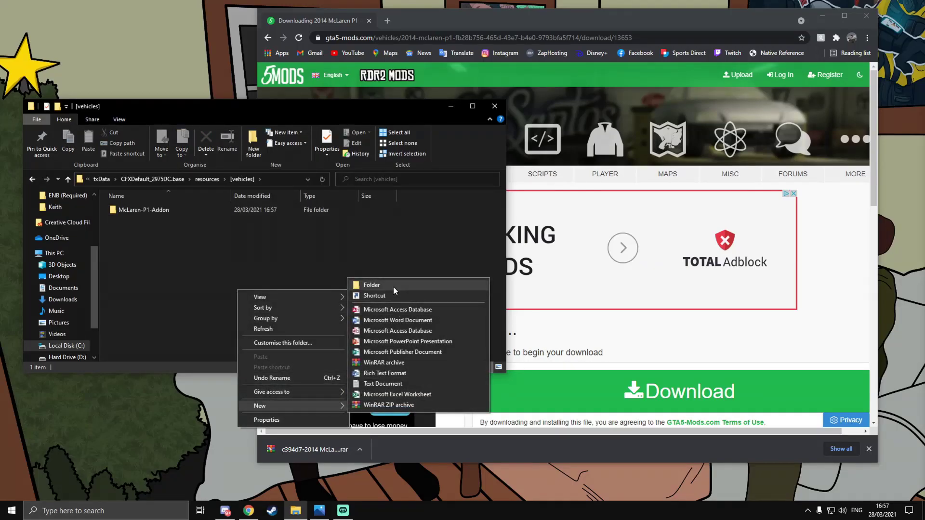
click(393, 288)
text(McLaren-P1-Re)
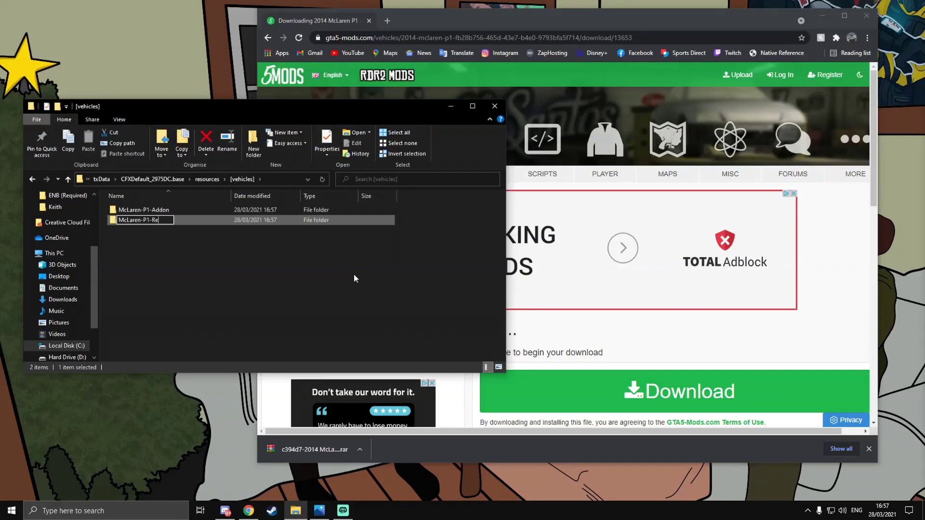
text(place)
key(Return)
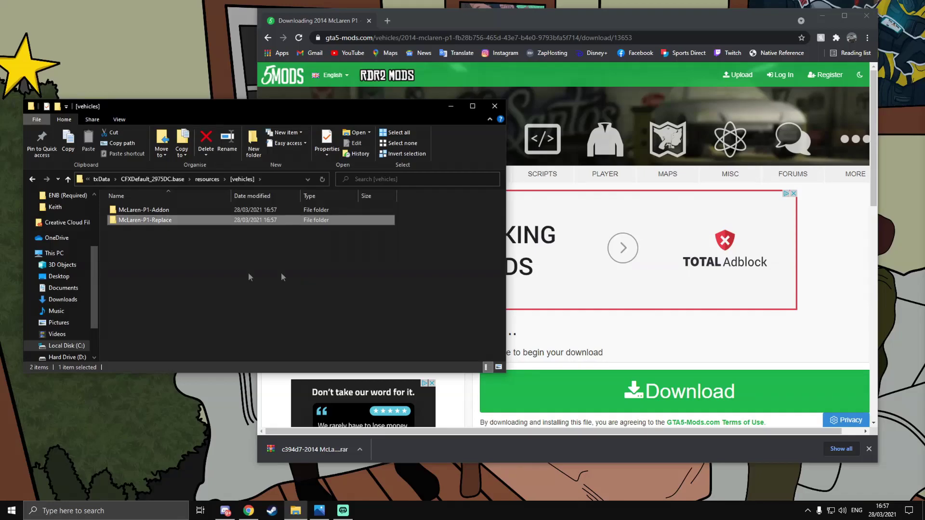
click(325, 449)
drag(325, 451, 212, 289)
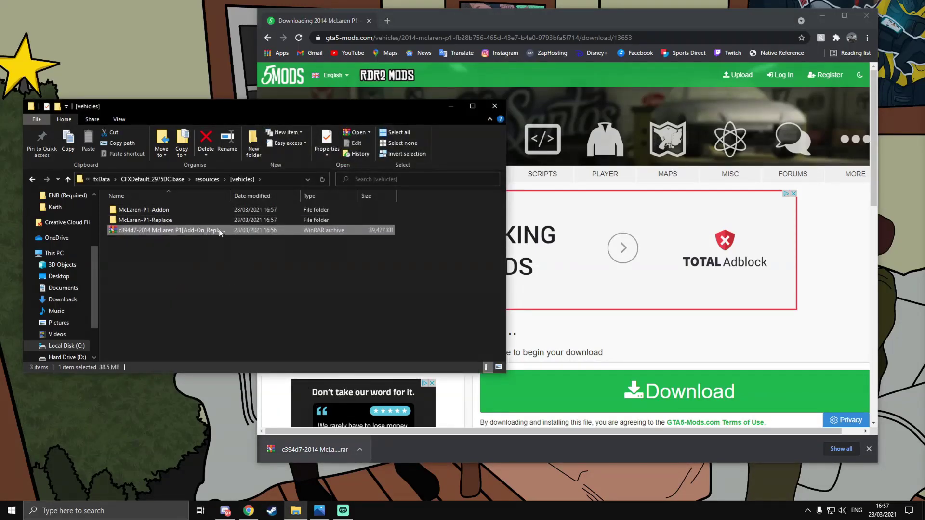
Step: Extract the McLaren P1 archive into its own folder, close the browser, and open the extracted folder
right_click(193, 230)
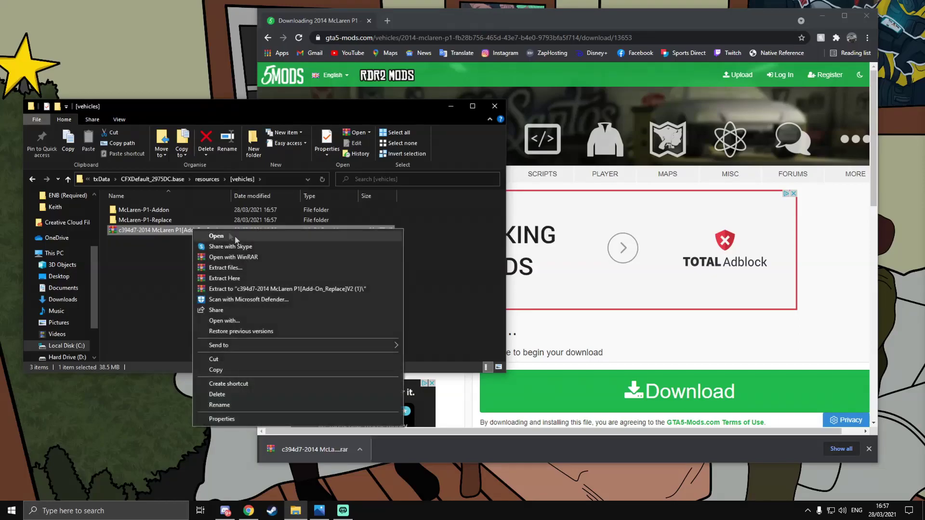
click(252, 289)
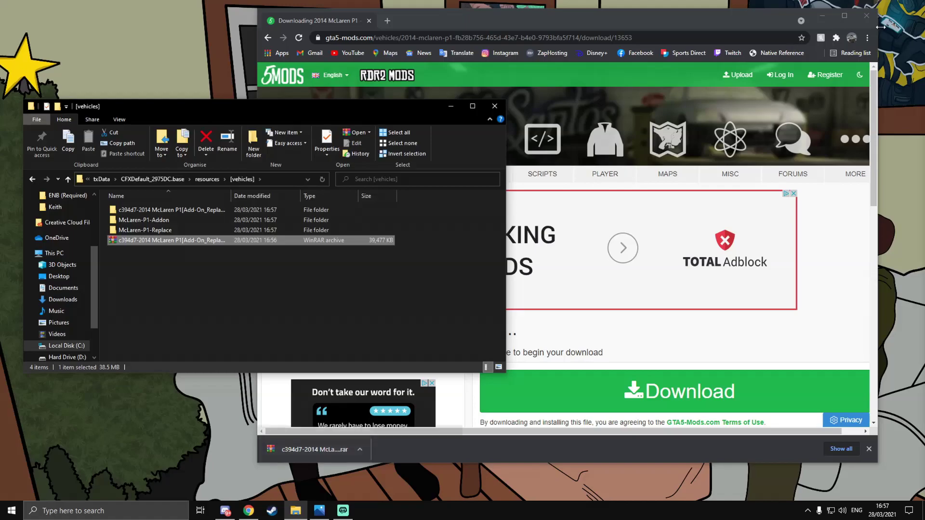
click(865, 15)
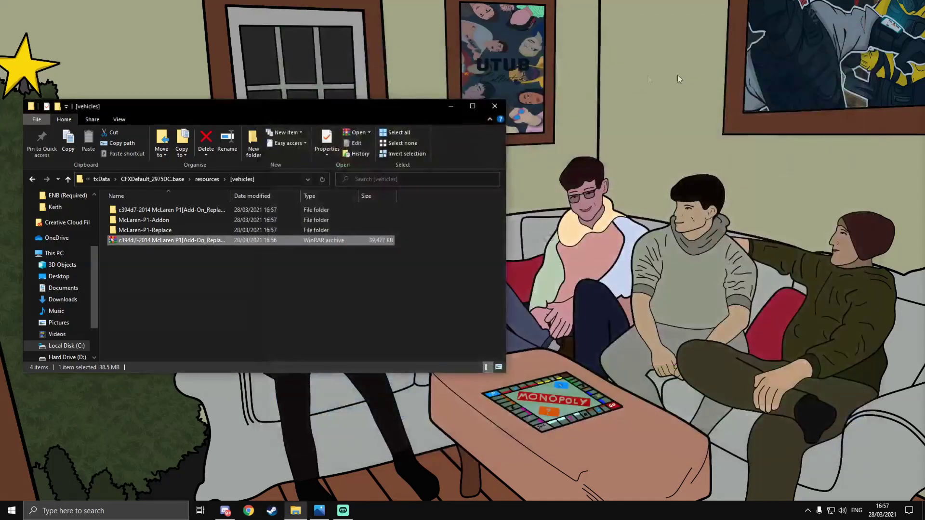
click(472, 106)
click(127, 110)
double_click(127, 108)
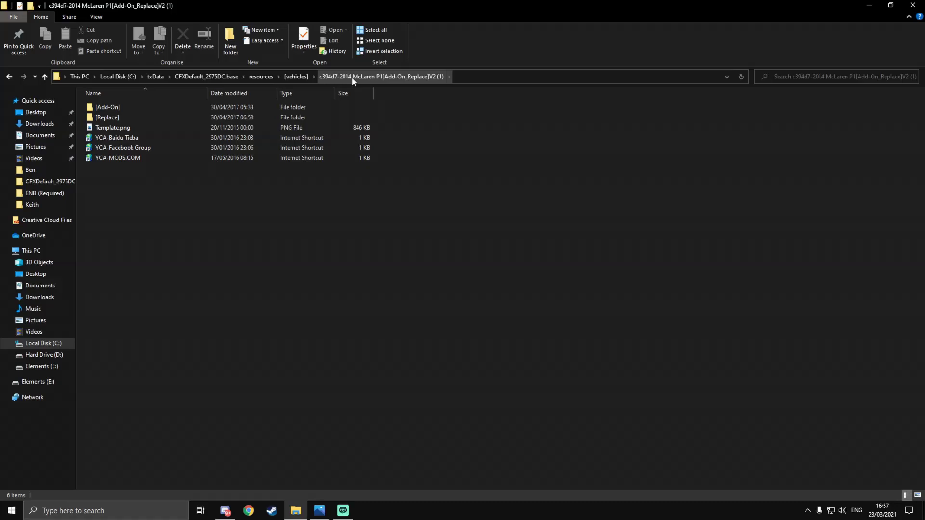
Step: Open the [Replace] folder, look over its meta, t20 model and text files, then restore the window down
drag(269, 215, 203, 181)
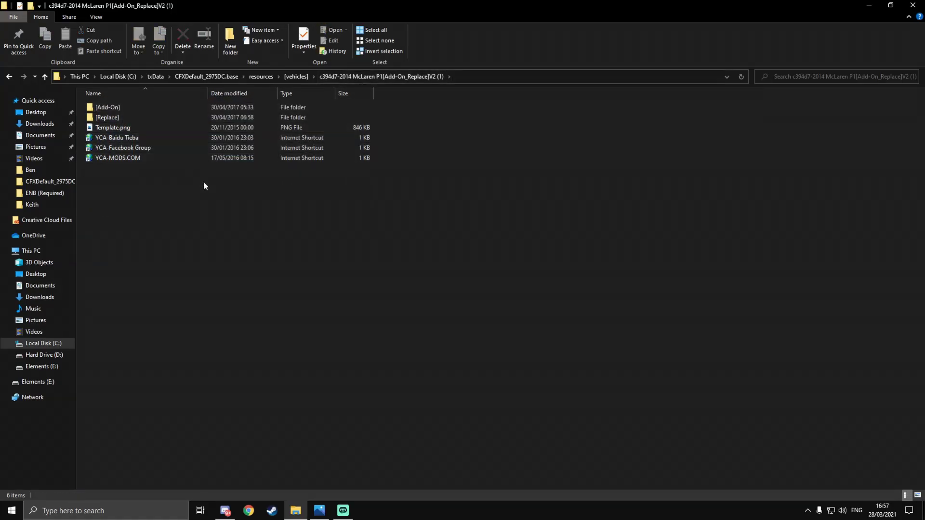
double_click(124, 117)
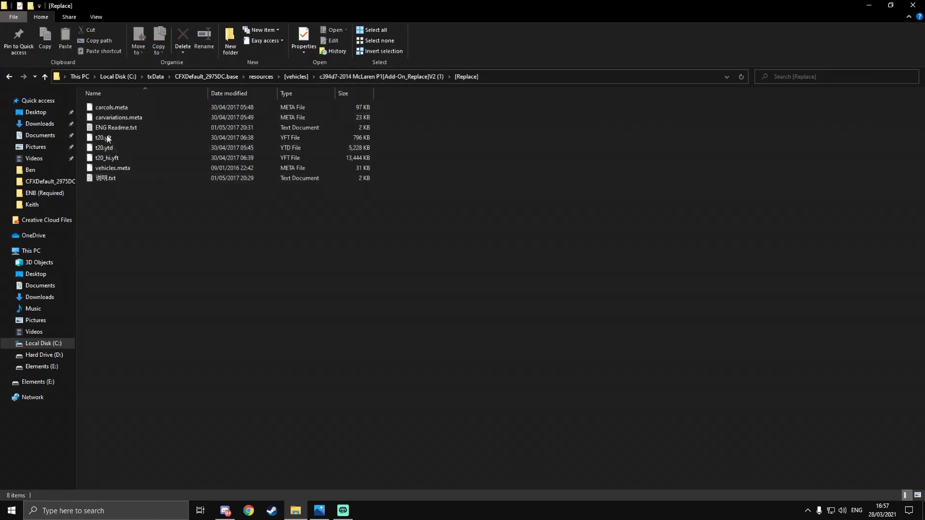
drag(174, 201, 97, 105)
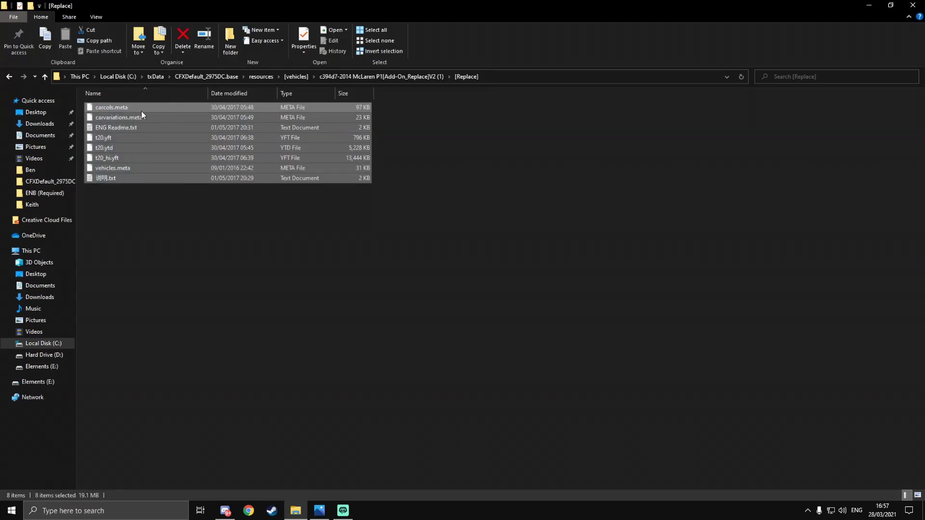
click(129, 144)
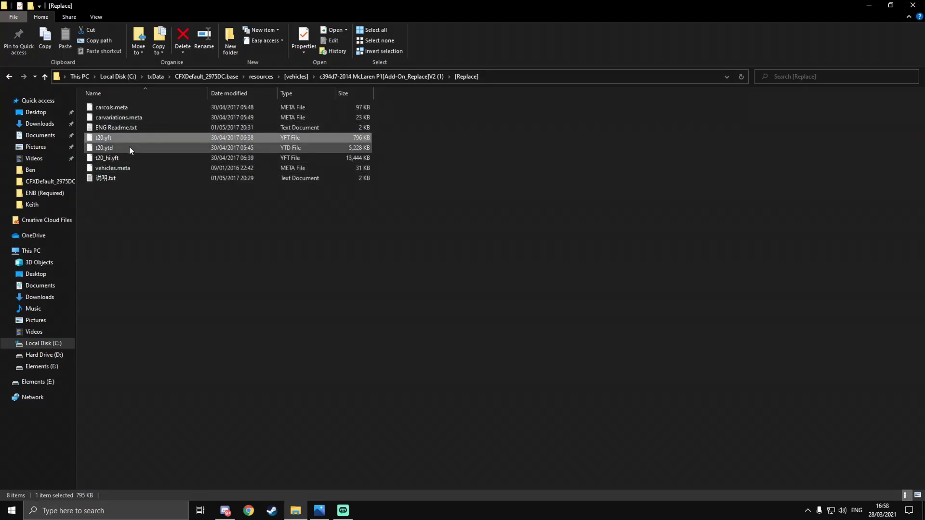
click(108, 180)
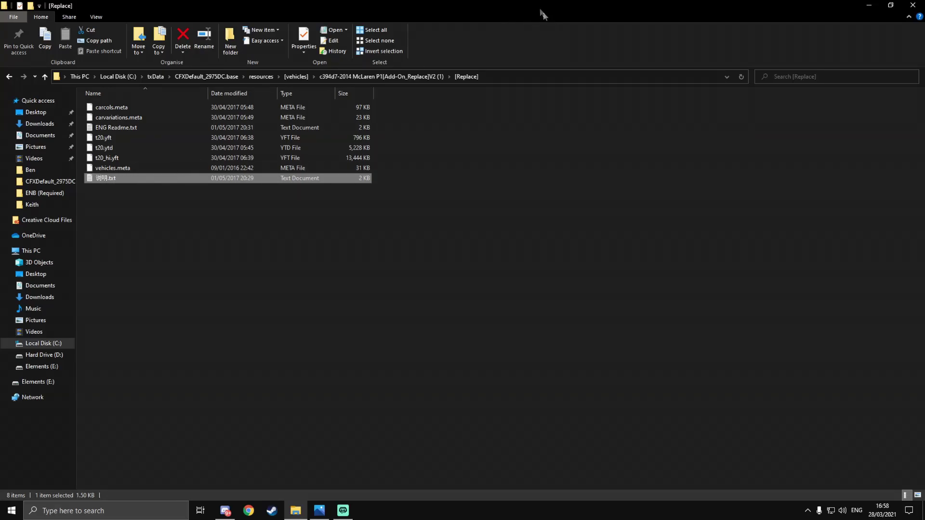
drag(548, 17, 596, 59)
click(295, 511)
click(295, 511)
Step: Open a second Explorer window at C: > txData > CFXDefault_2975DC.base > resources > [vehicles], placed lower left
right_click(295, 511)
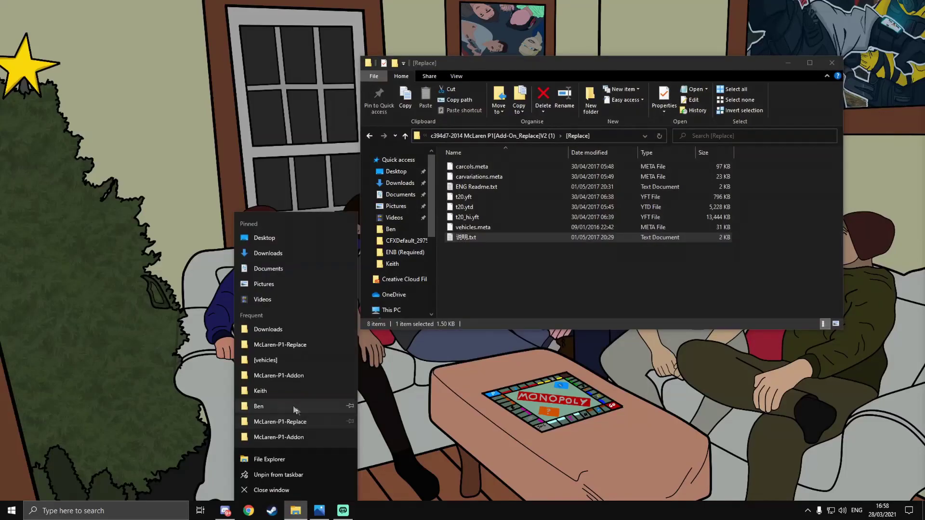
click(270, 456)
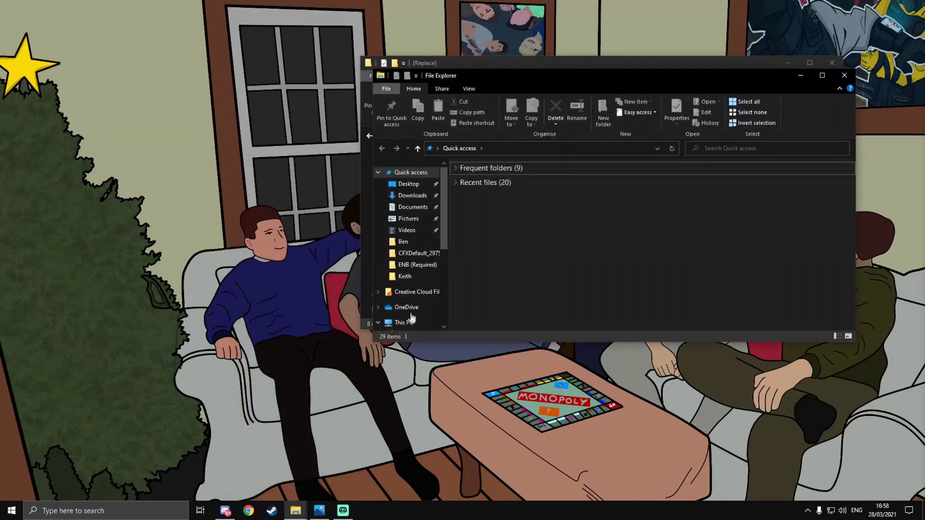
scroll(410, 313, down, 2)
scroll(415, 303, down, 2)
click(412, 276)
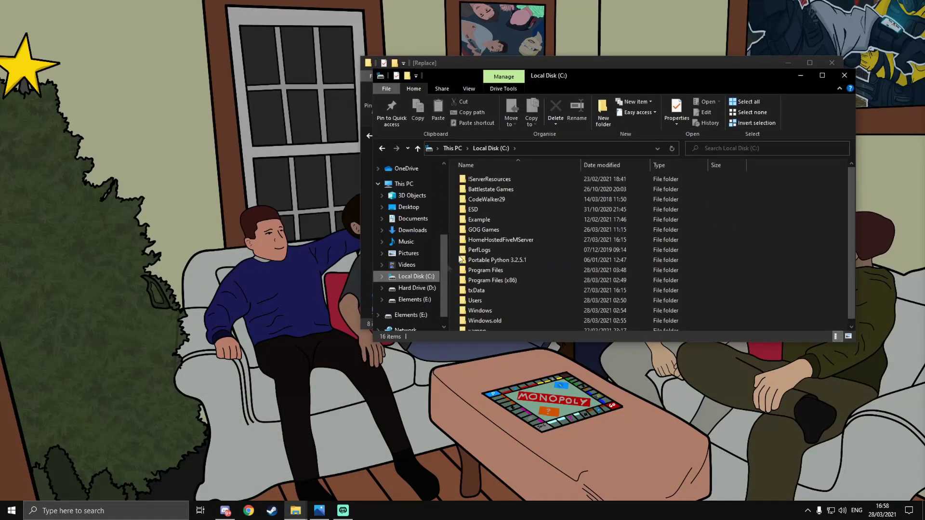
double_click(492, 285)
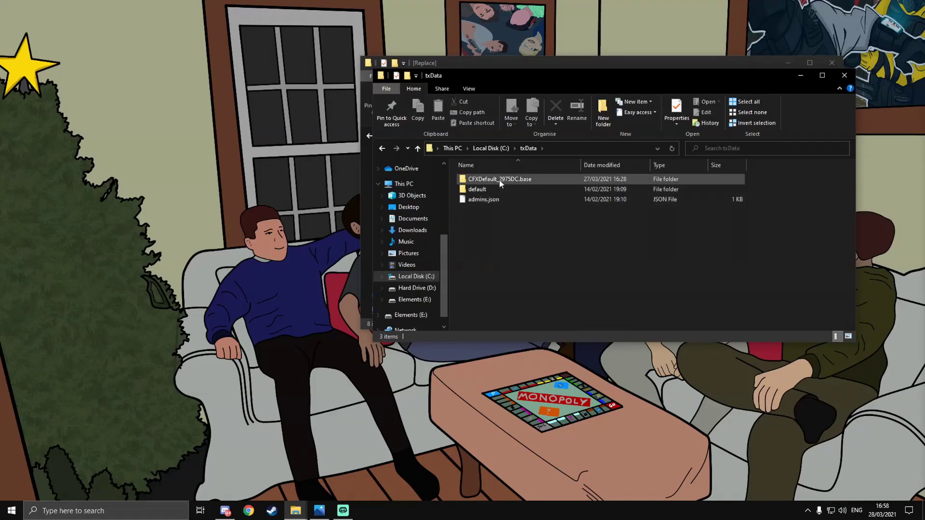
double_click(495, 179)
double_click(502, 190)
double_click(491, 266)
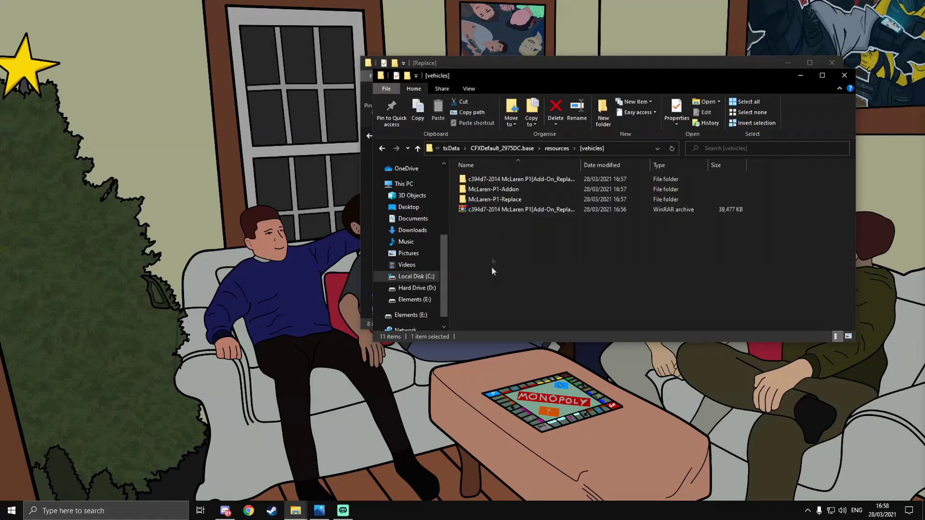
drag(549, 74, 243, 204)
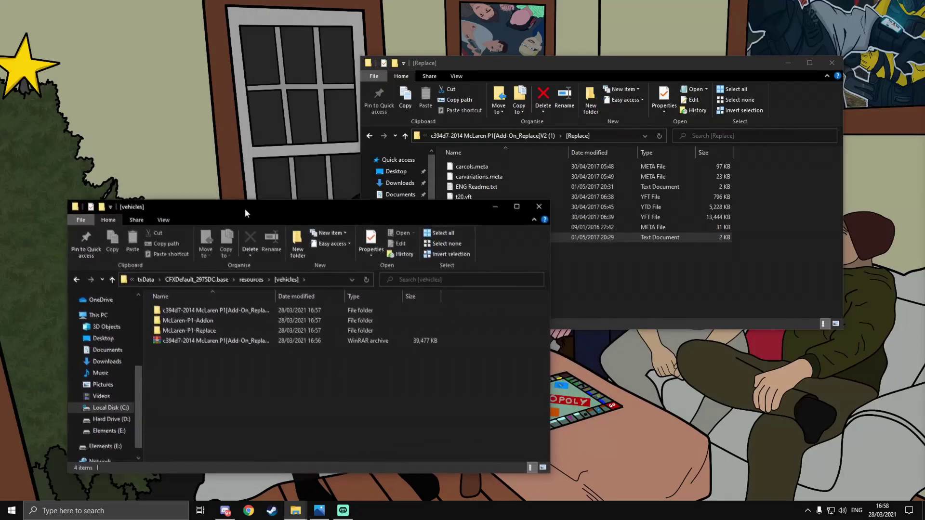
Step: Inside McLaren-P1-Replace, create two new folders named data and stream
double_click(201, 330)
right_click(212, 334)
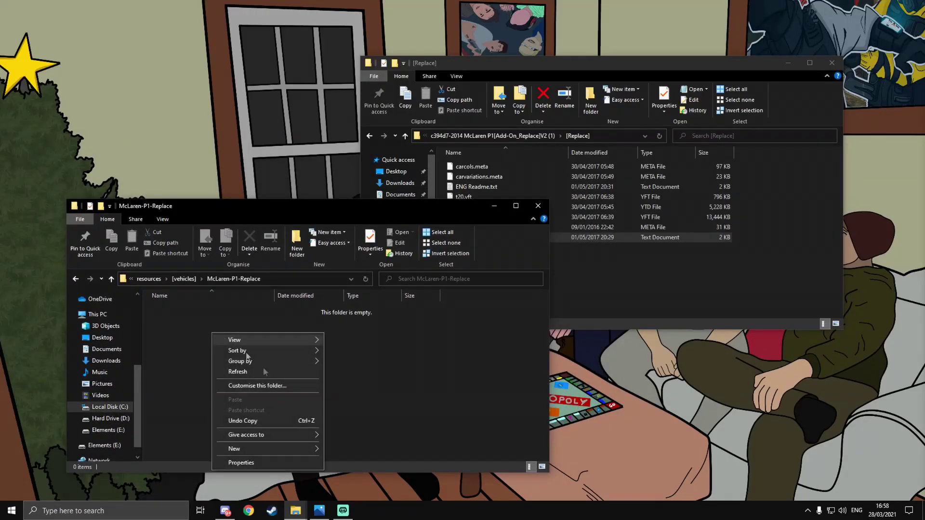
mouse_move(270, 448)
click(355, 328)
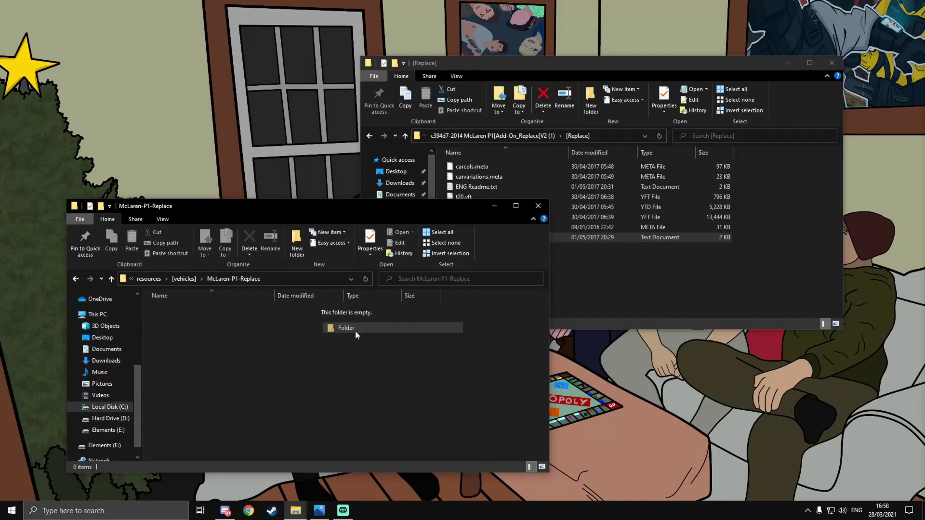
text(data)
key(Return)
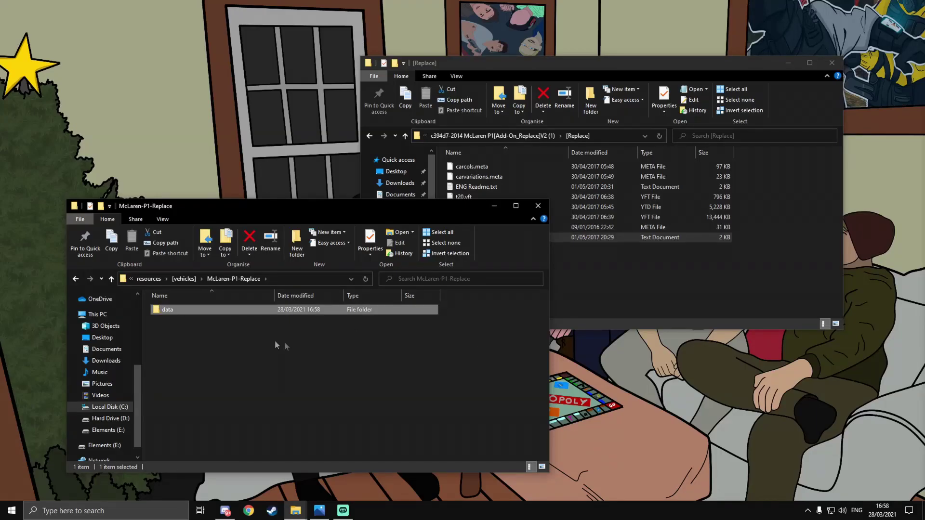
right_click(273, 340)
mouse_move(337, 456)
click(415, 334)
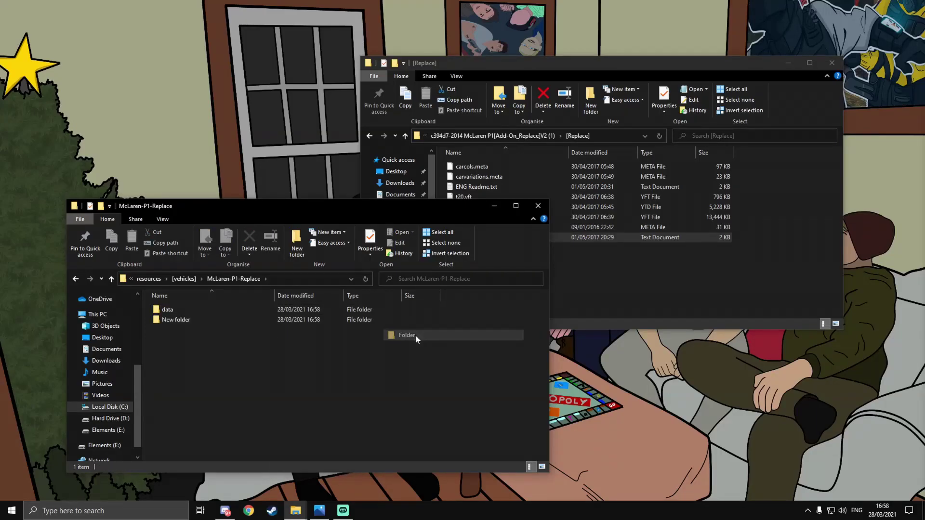
text(stream)
key(Return)
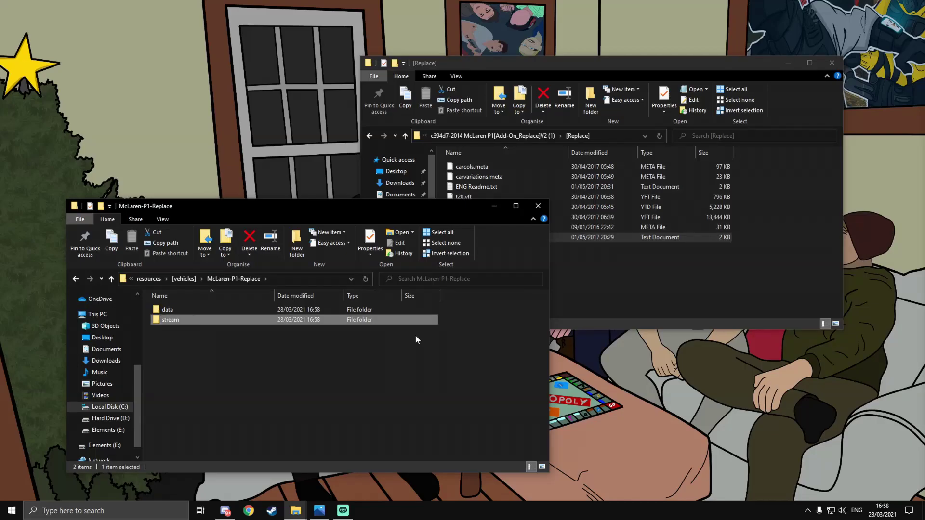
drag(339, 211, 297, 195)
Step: Move carcols.meta, carvariations.meta and vehicles.meta from [Replace] into the data folder and check them
drag(547, 65, 618, 51)
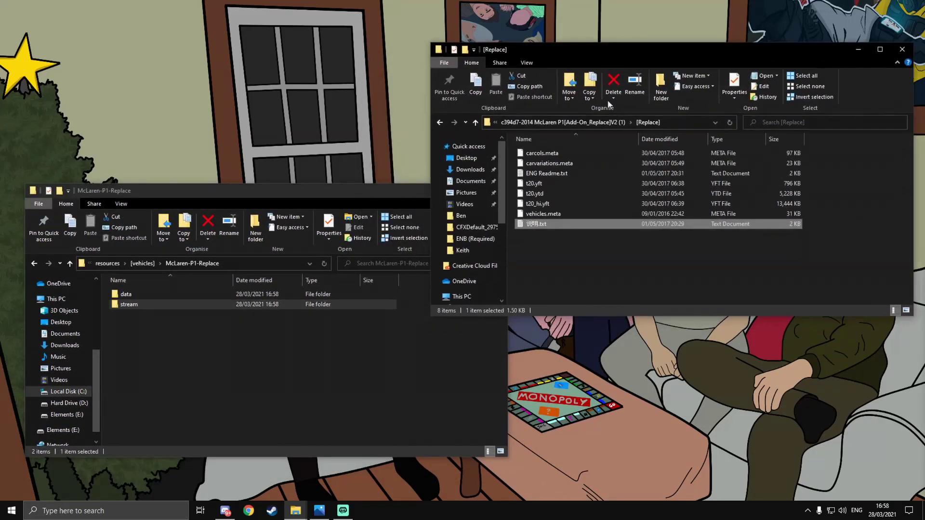
click(568, 152)
ctrl+click(559, 163)
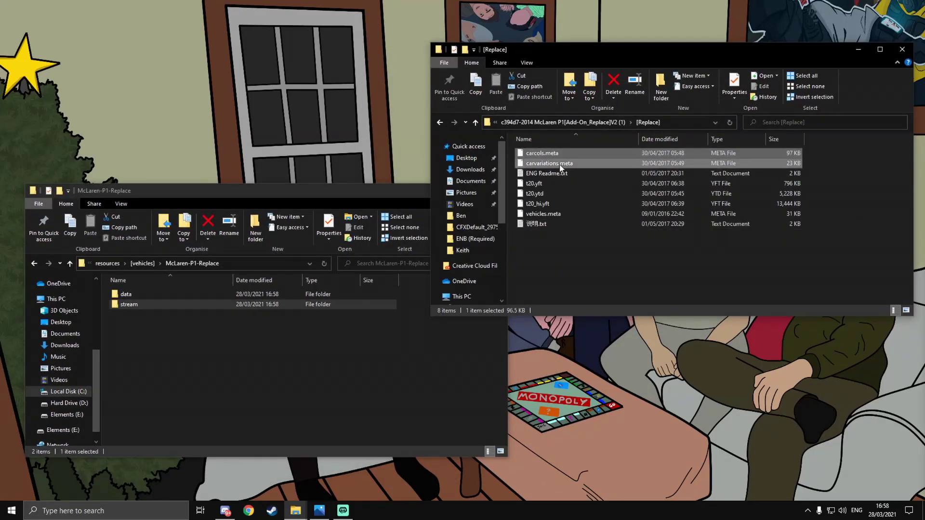
ctrl+click(571, 215)
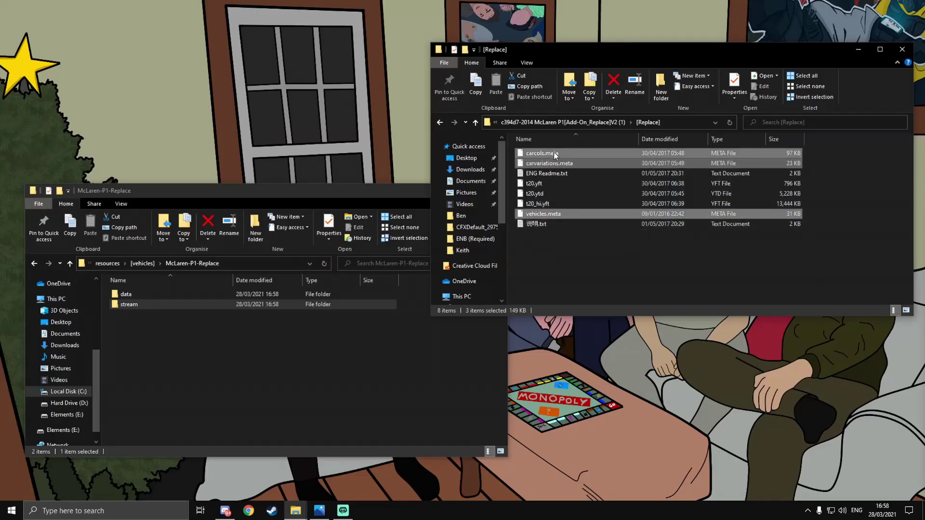
drag(553, 152, 135, 297)
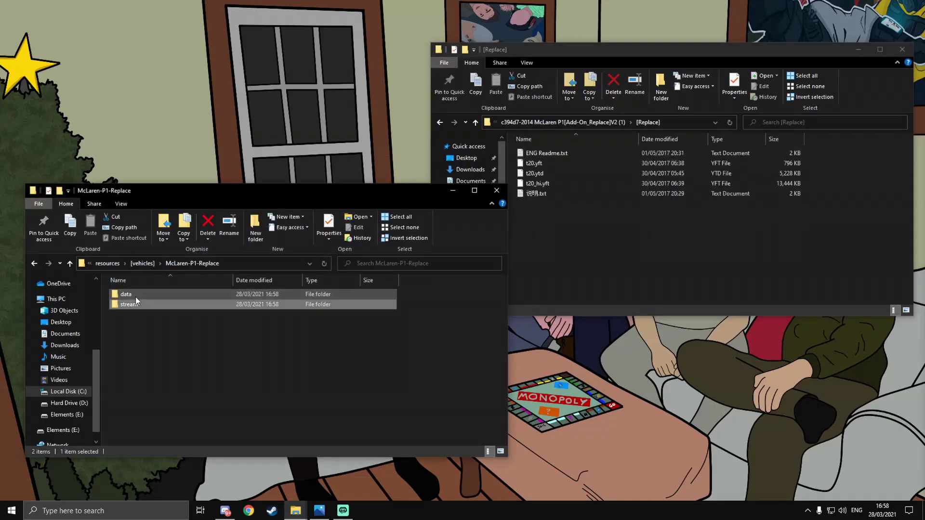
double_click(143, 295)
drag(175, 327, 155, 293)
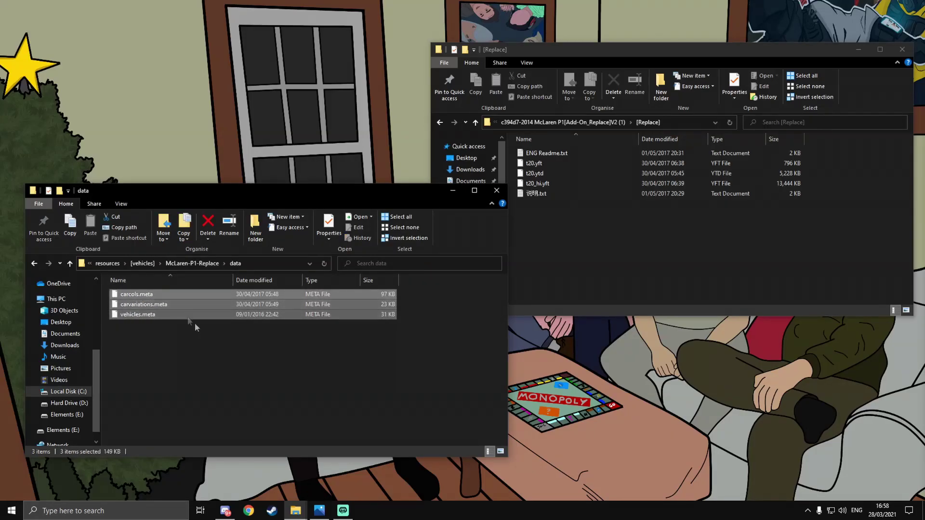
click(192, 263)
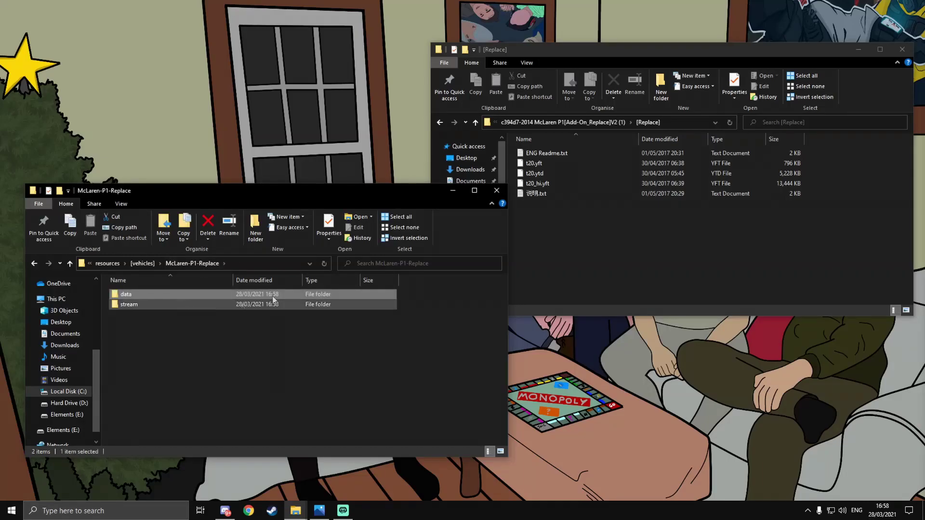
Step: Select t20.yft, t20.ytd and t20_hi.yft in [Replace] and drag them toward the stream folder
click(586, 212)
click(553, 183)
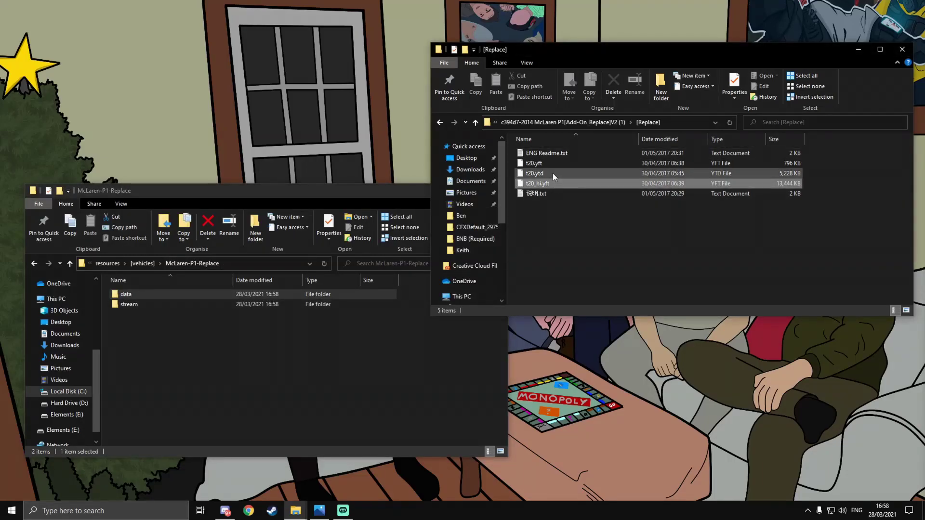
click(657, 174)
drag(813, 185, 145, 307)
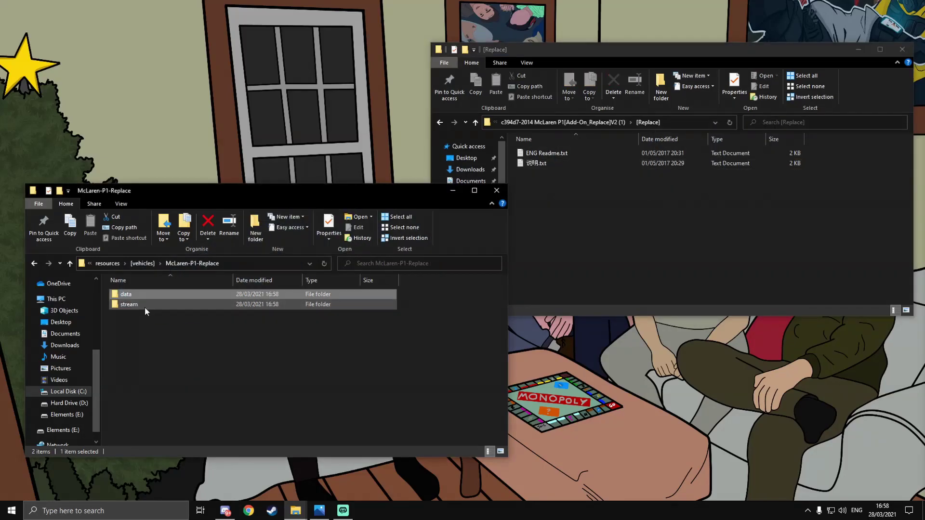
Step: Create a new text document in McLaren-P1-Replace named fxmanifest.lua, accepting the .lua extension change
right_click(186, 329)
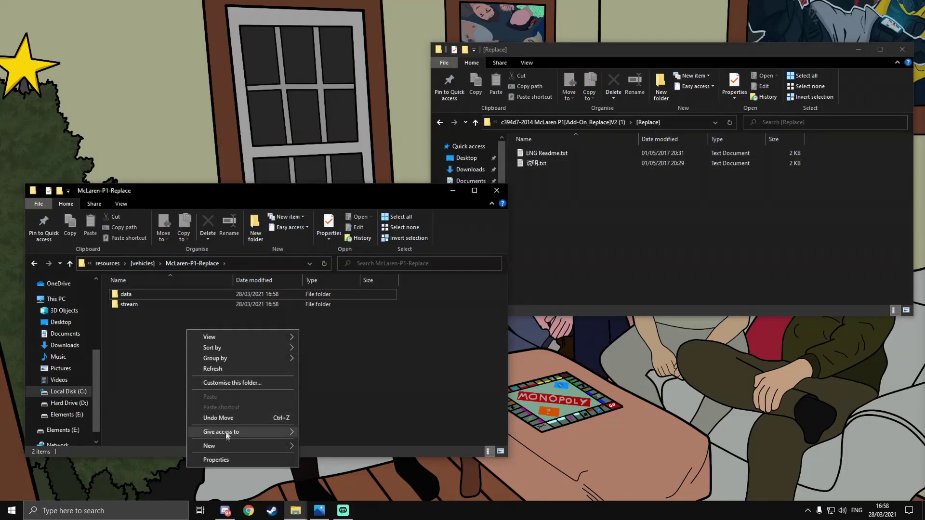
mouse_move(223, 452)
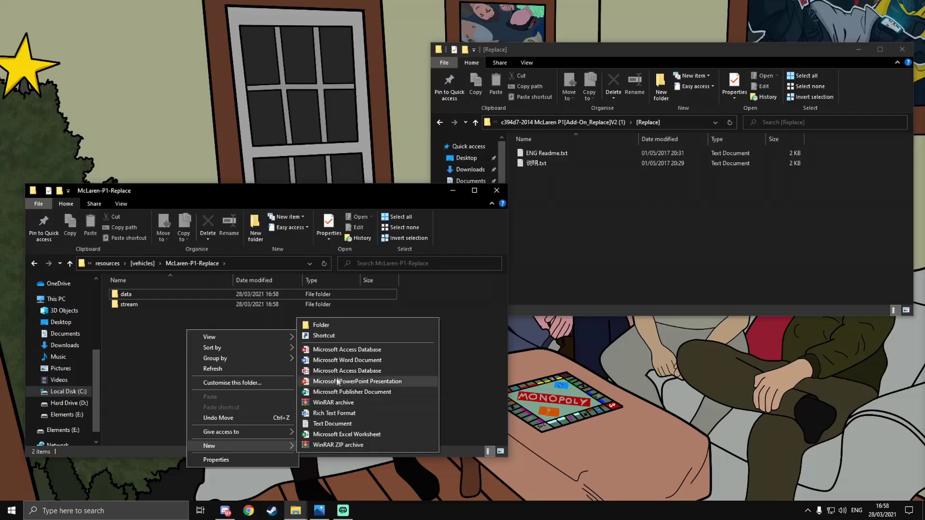
click(332, 424)
key(ctrl+a)
text(fx)
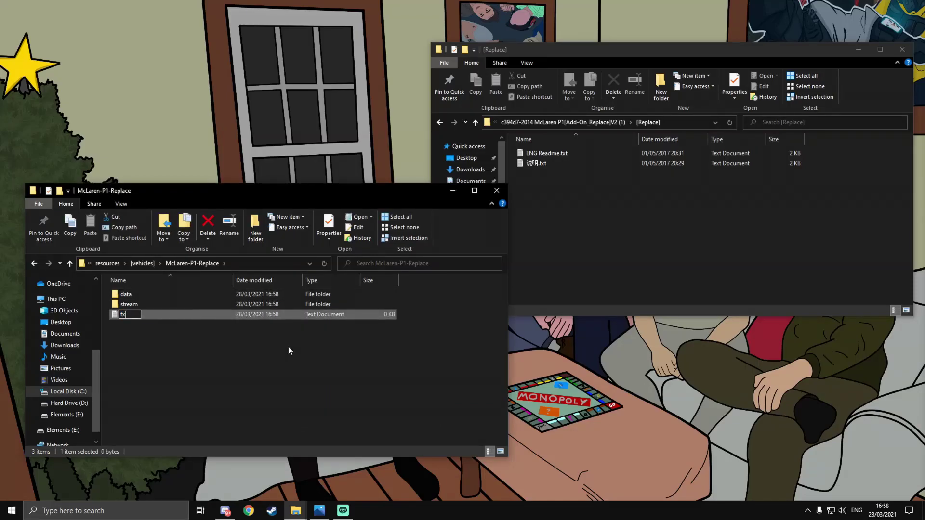
text(manifest.lua)
key(Return)
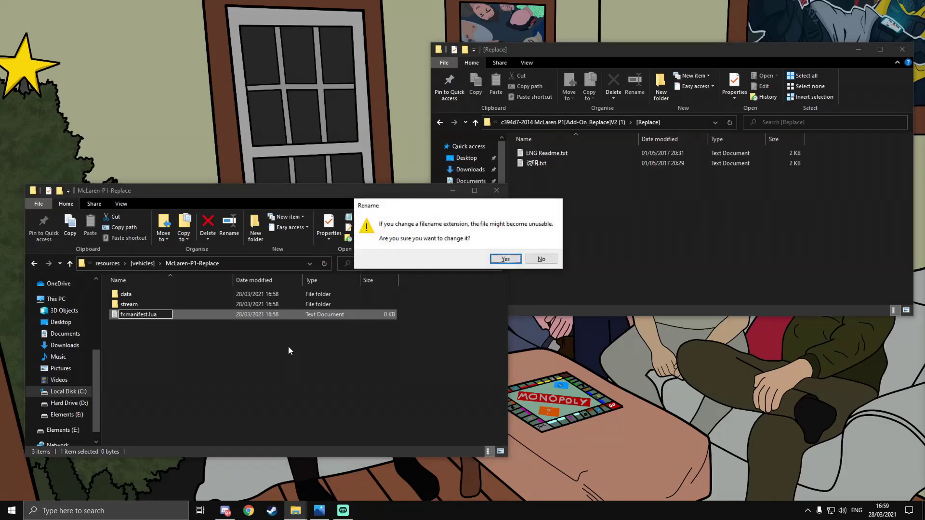
click(503, 260)
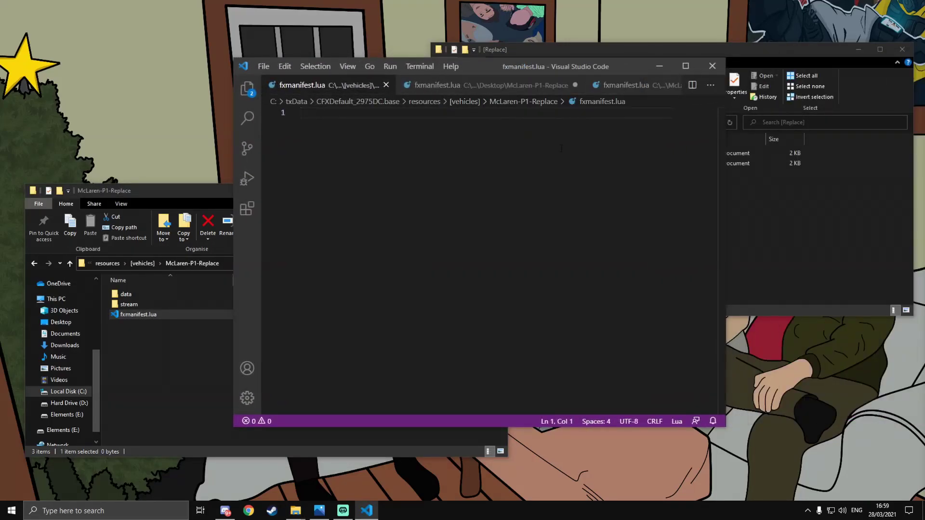
Step: Discard the Desktop manifest copy and write fx_version 'cerulean' and game 'gta5' lines
click(574, 85)
click(497, 264)
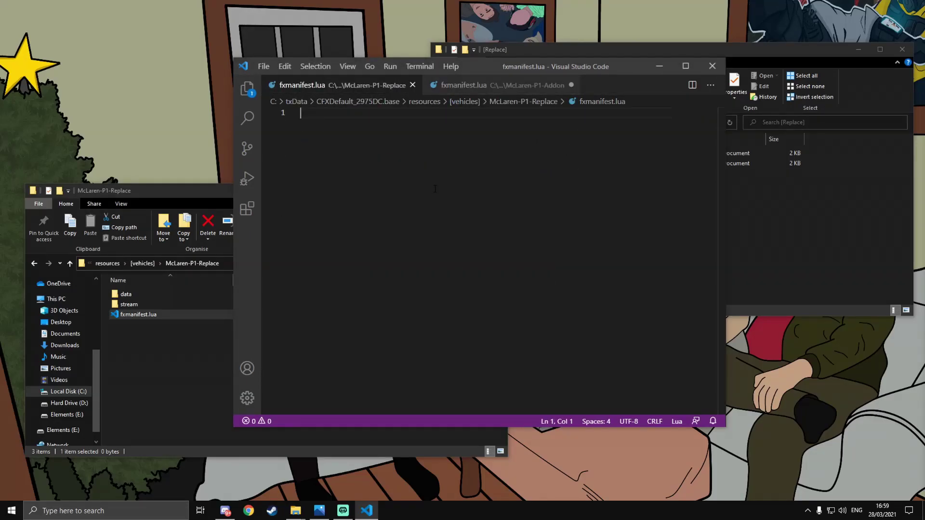
text(fx)
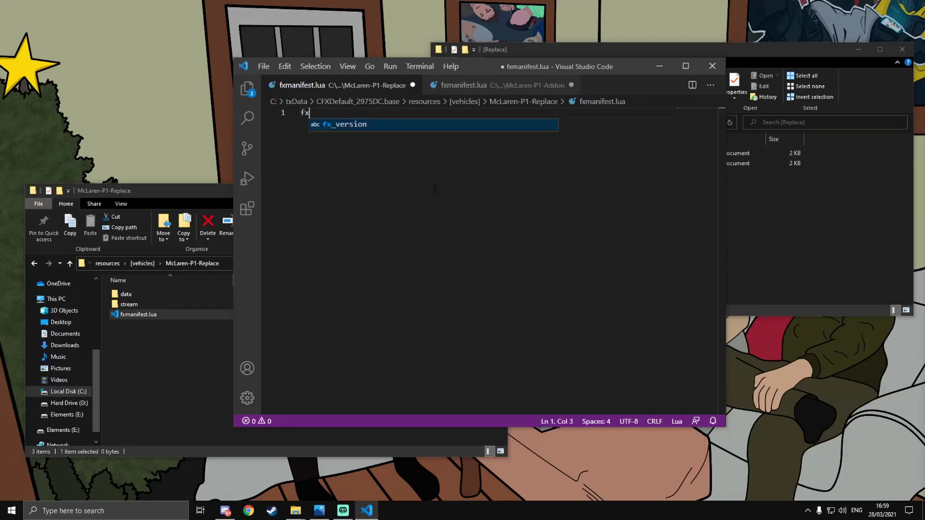
text(_version )
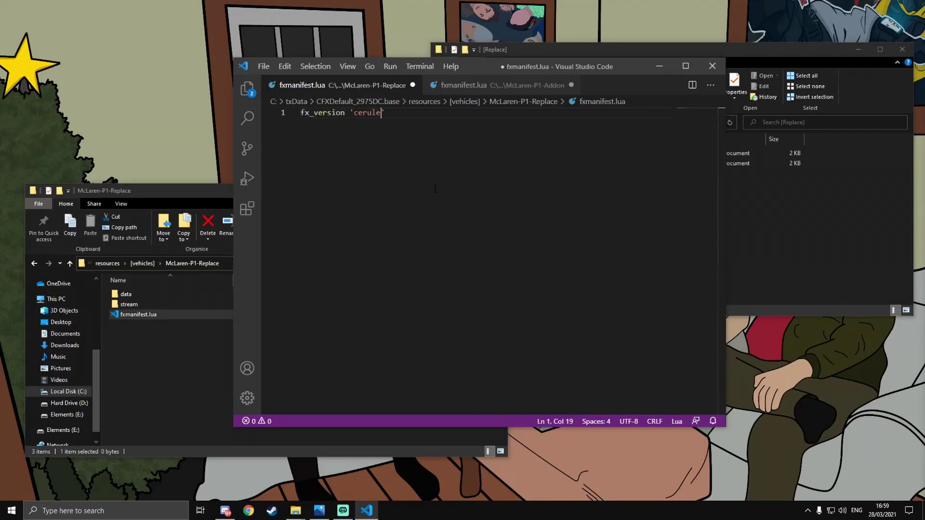
text('cerulean')
key(Return)
text(game)
text(gta5)
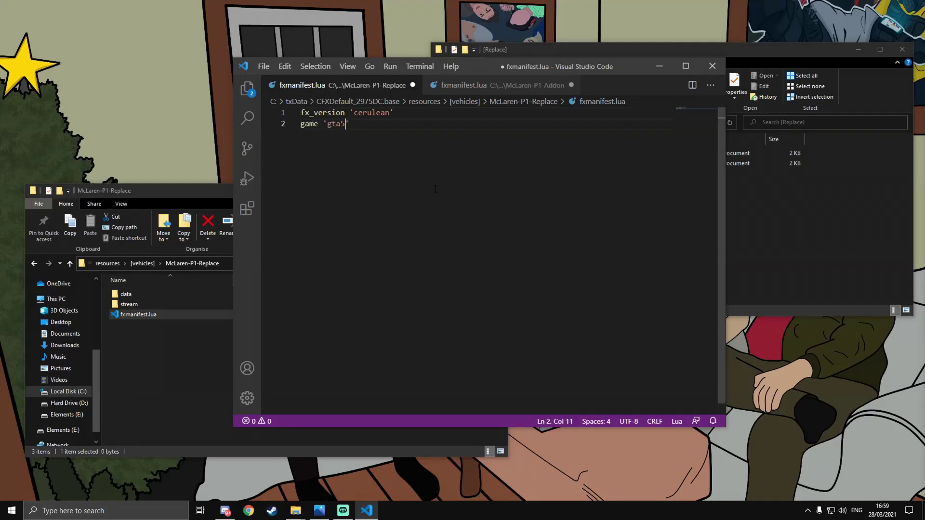
key(End)
key(Return)
key(Return)
Step: Add a files { } block listing the three data meta files, then save the manifest
text(files {)
key(Return)
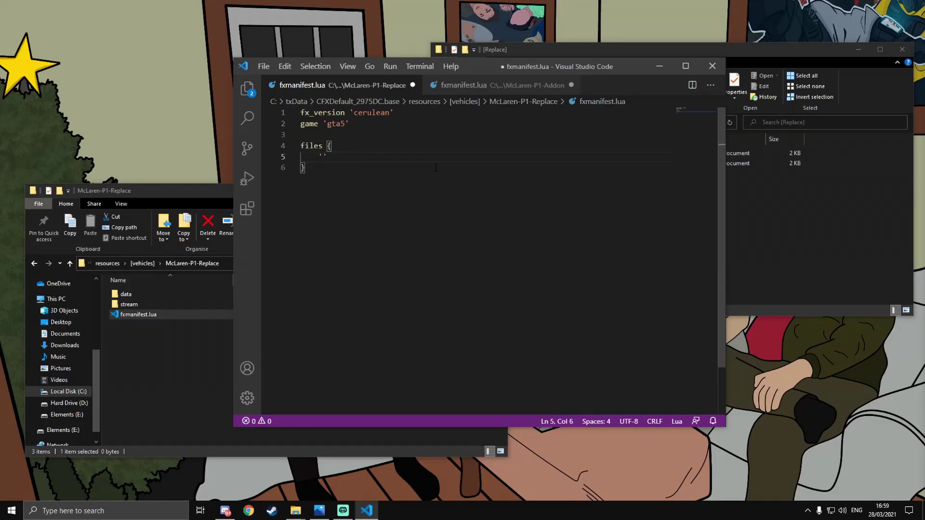
text('data/vehicles.meta)
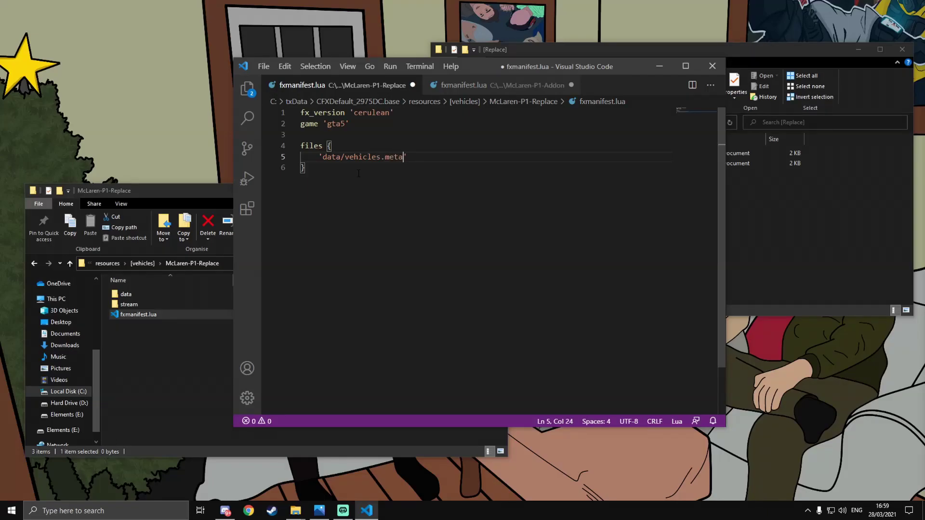
key(Return)
text('data/carvariations.)
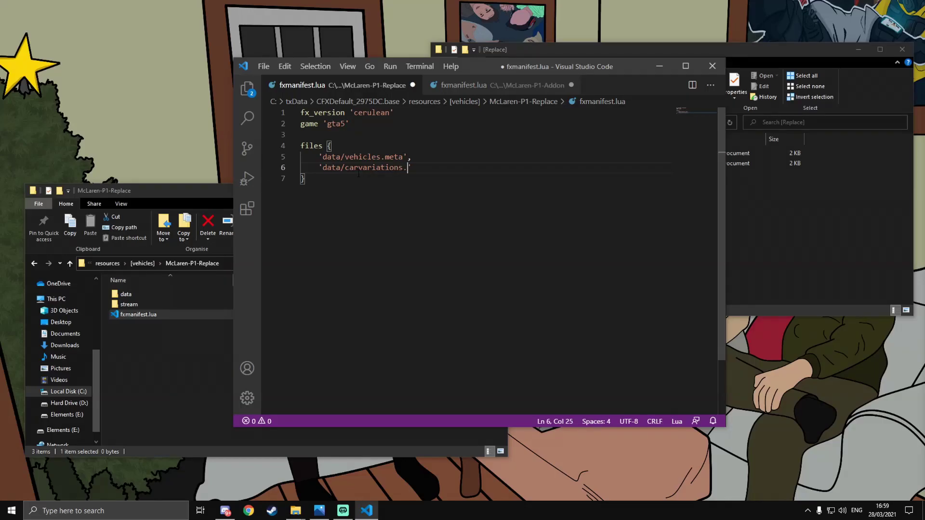
text(,)
key(Return)
text('data/carcols.meta)
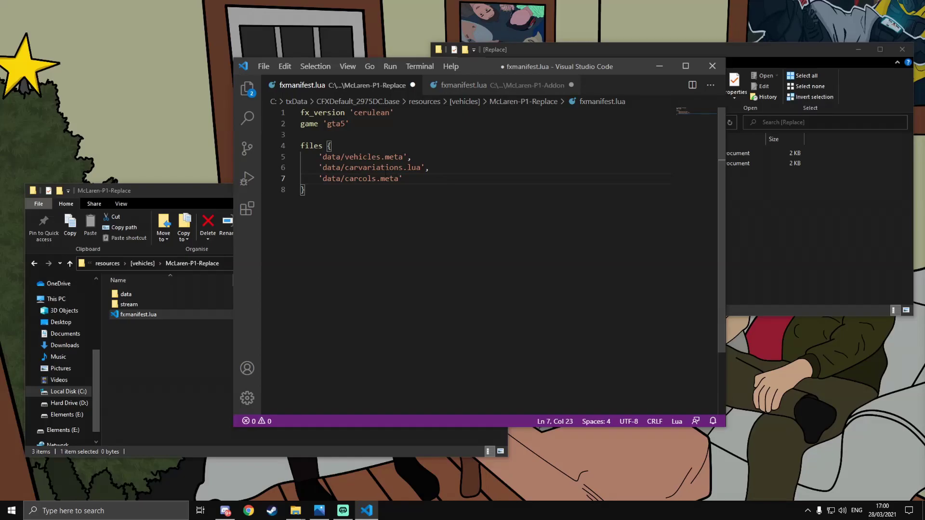
key(ctrl+s)
Step: Discard the unsaved Addon manifest, close fxmanifest.lua, and exit Visual Studio Code
click(571, 85)
click(482, 267)
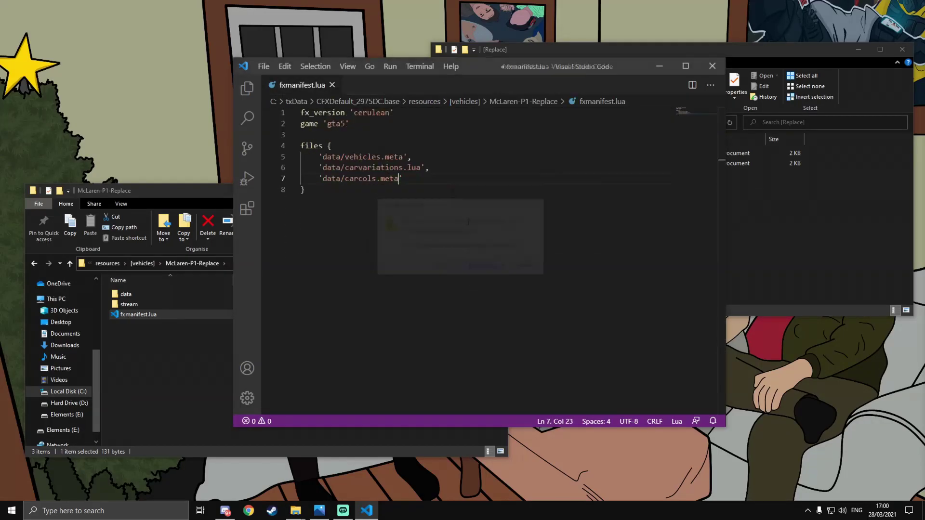
click(332, 85)
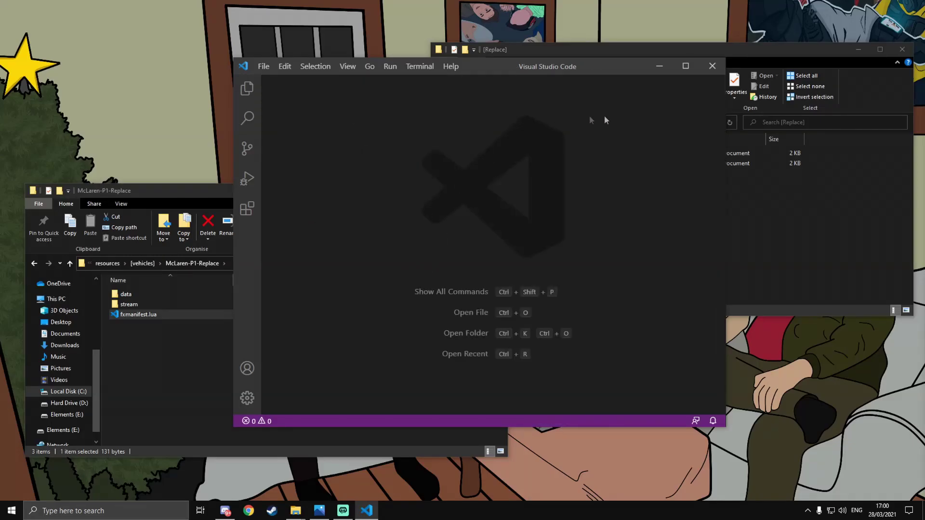
click(712, 66)
Step: Close the code editor and browse to [Add-On]\update\X64\dlcpacks\p1, selecting dlc.rpf
click(217, 332)
key(BackSpace)
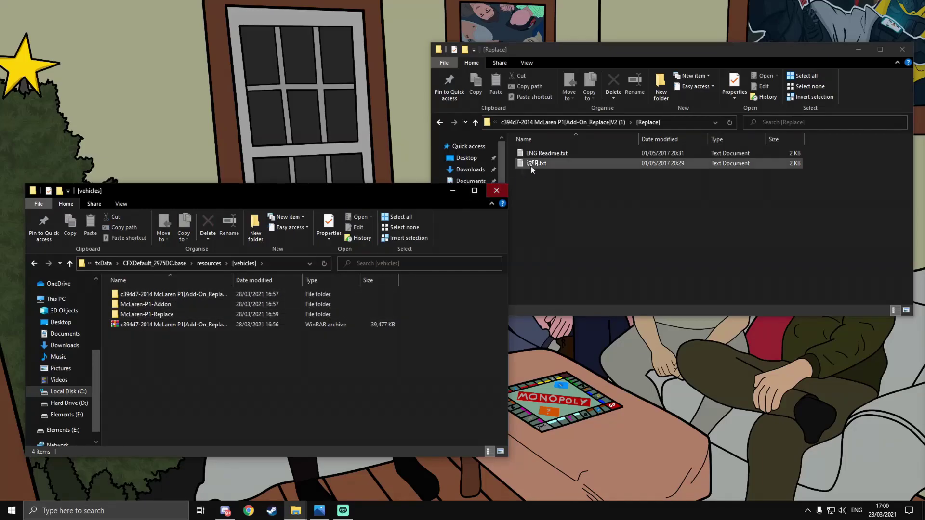
click(559, 122)
double_click(558, 152)
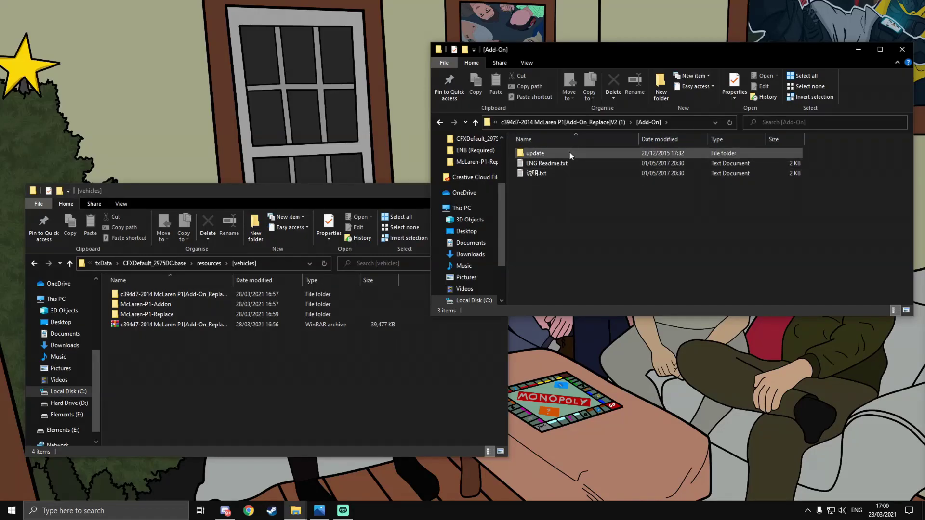
double_click(568, 152)
double_click(569, 152)
double_click(568, 152)
double_click(566, 153)
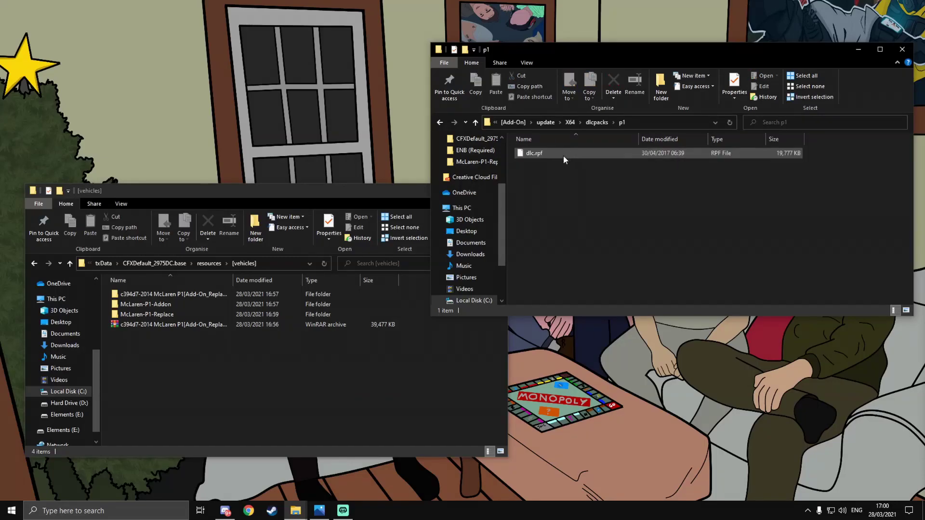
click(538, 154)
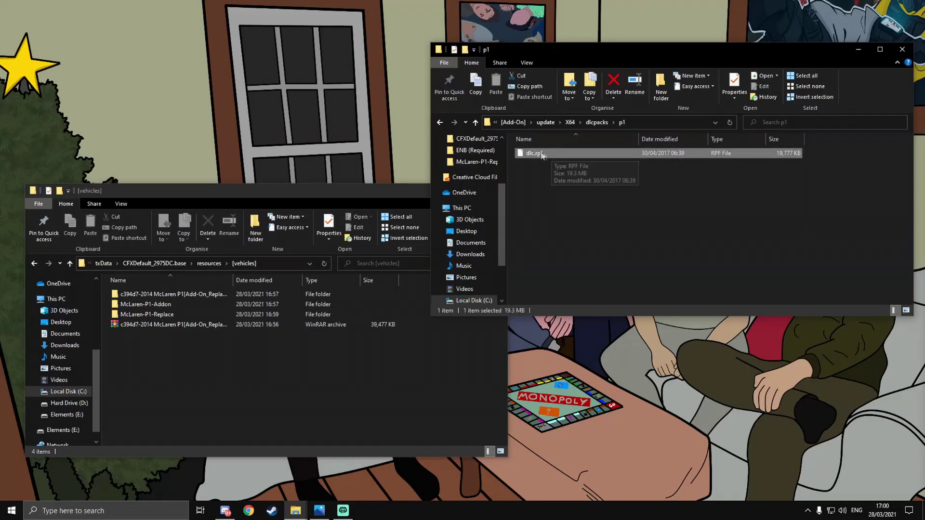
Step: Launch OpenIV from Windows search and choose Grand Theft Auto V for Windows
click(129, 511)
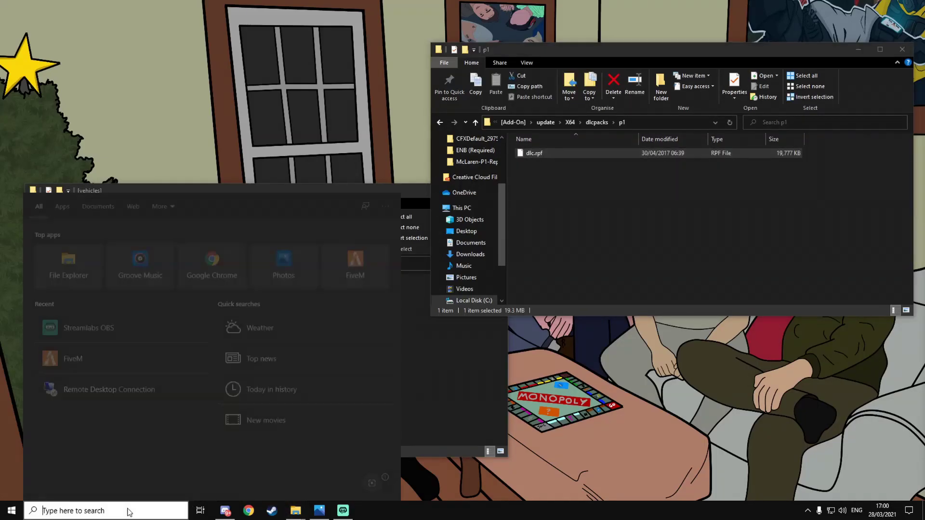
text(openiv)
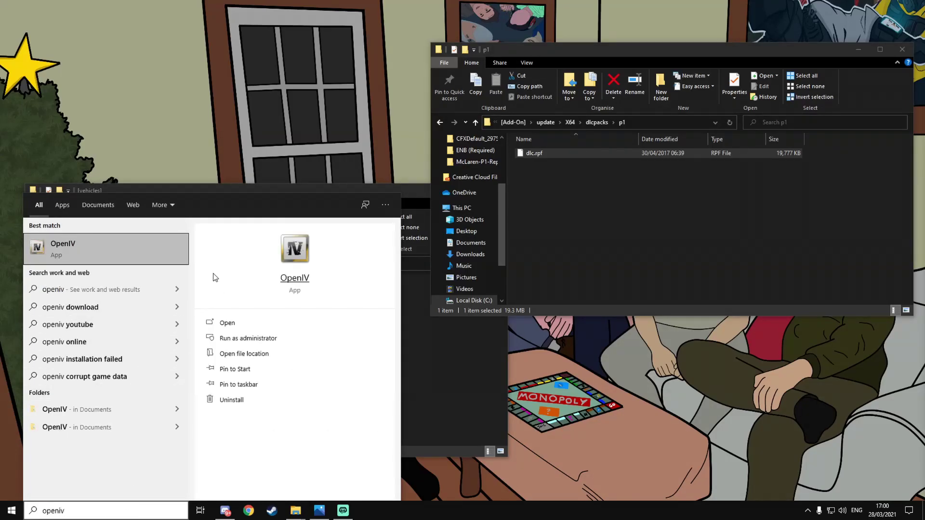
key(Return)
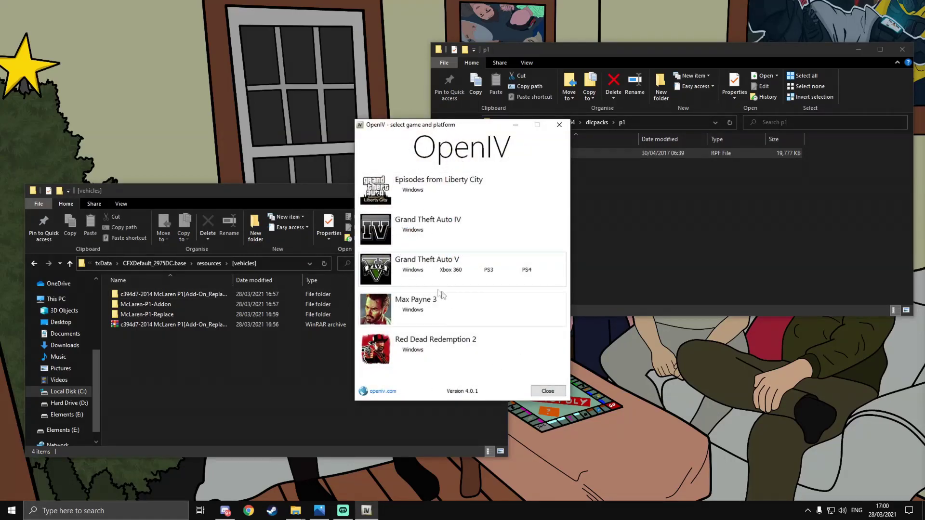
click(413, 269)
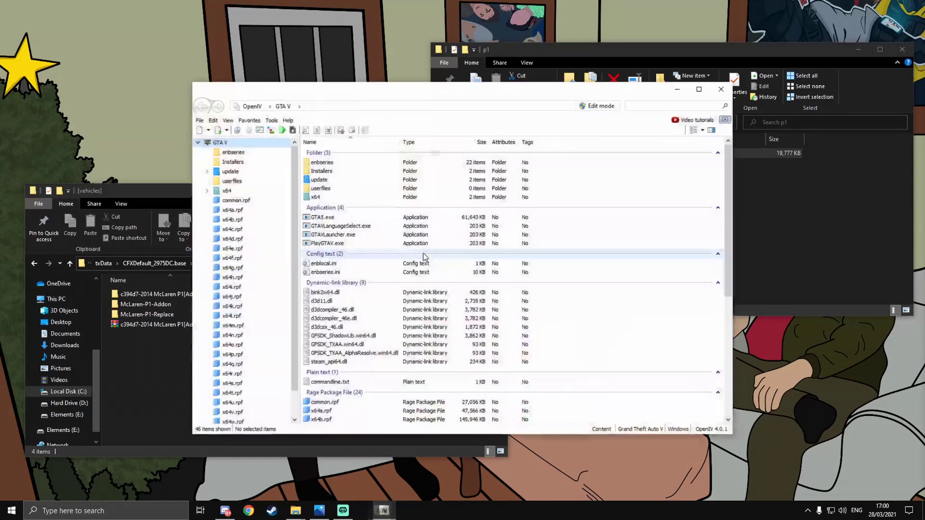
Step: Nudge the OpenIV window into place and open its File menu
mouse_move(428, 93)
mouse_down()
mouse_move(479, 103)
mouse_move(421, 106)
mouse_up()
click(193, 134)
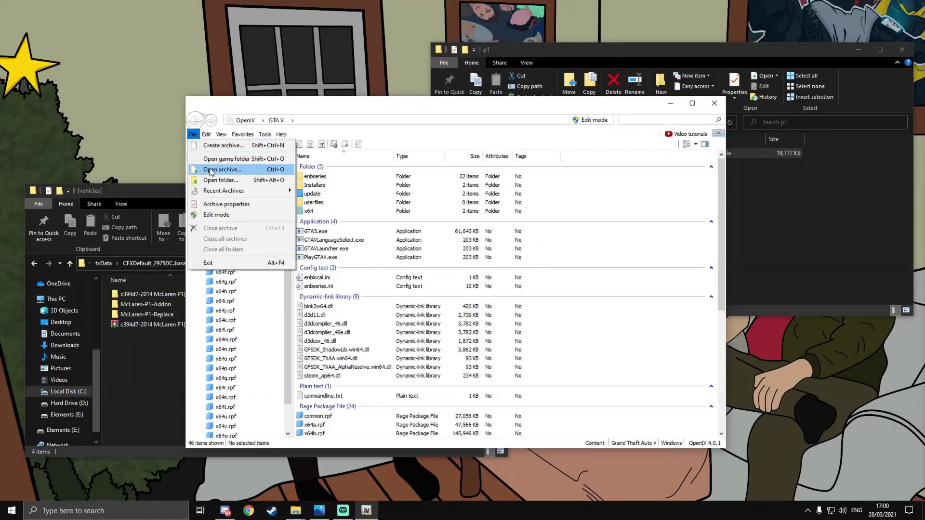
Step: Open C:\txData\CFXDefault_2975DC.base\resources\[vehicles]\McLaren P1 download folder in OpenIV
click(238, 181)
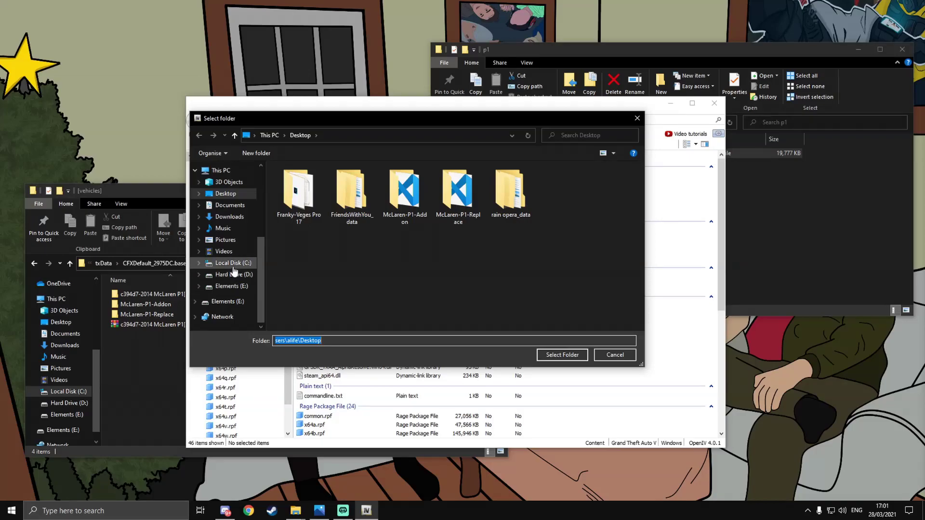
click(233, 265)
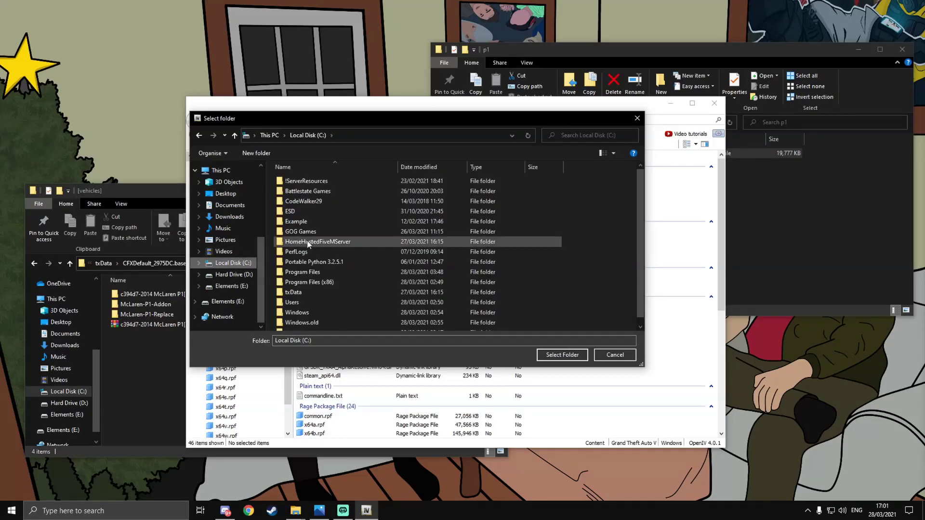
double_click(307, 286)
double_click(316, 179)
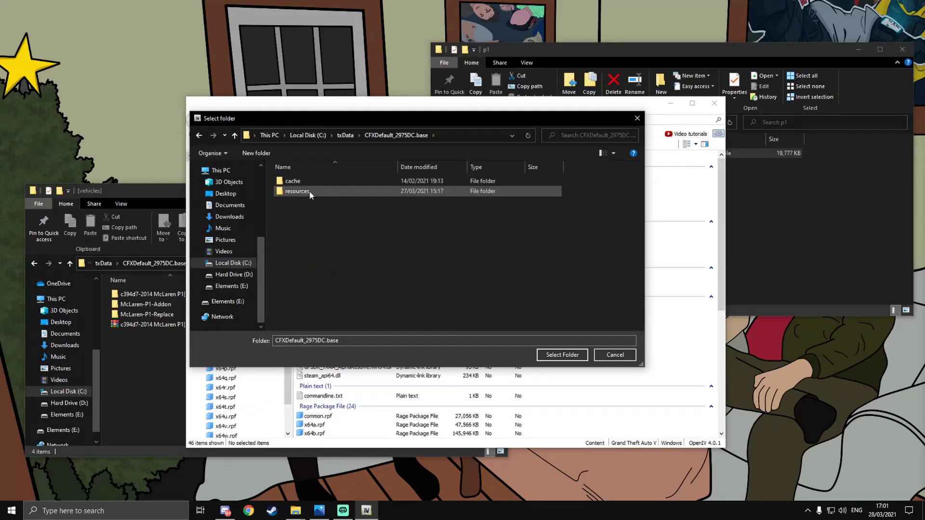
double_click(309, 191)
double_click(308, 272)
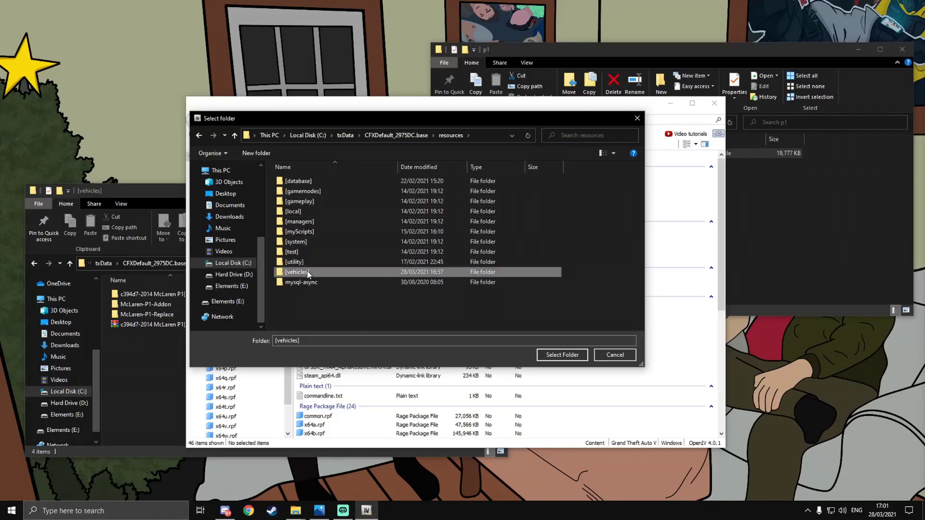
double_click(309, 182)
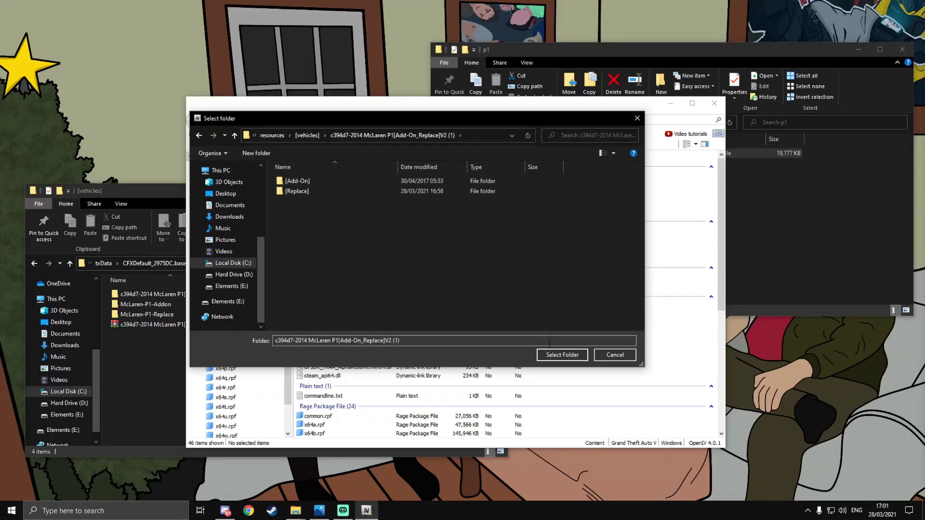
click(552, 359)
Step: Browse [Add-On] > update > X64 > dlcpacks > p1 to reach dlc.rpf
double_click(329, 178)
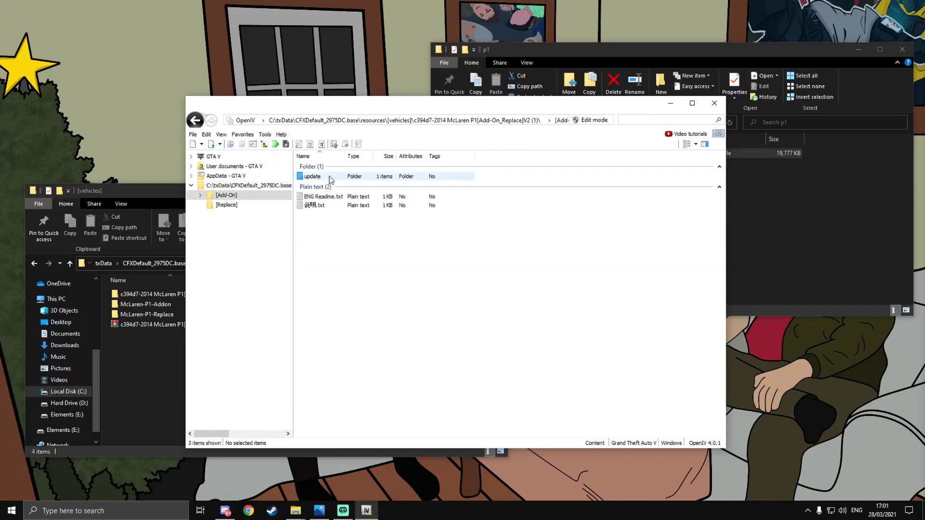
double_click(330, 179)
double_click(330, 178)
double_click(327, 179)
click(326, 181)
double_click(326, 178)
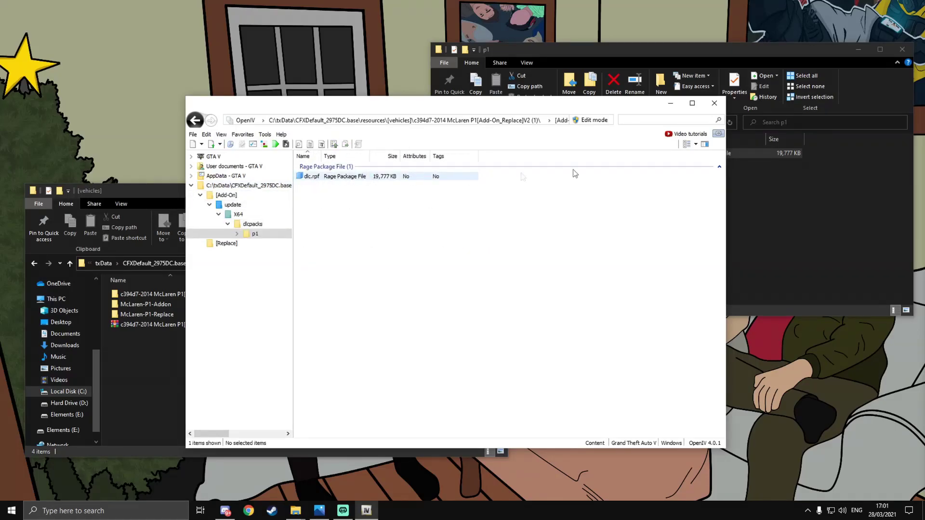
Step: Open dlc.rpf and its data folder to list the five meta files
key(alt+Tab)
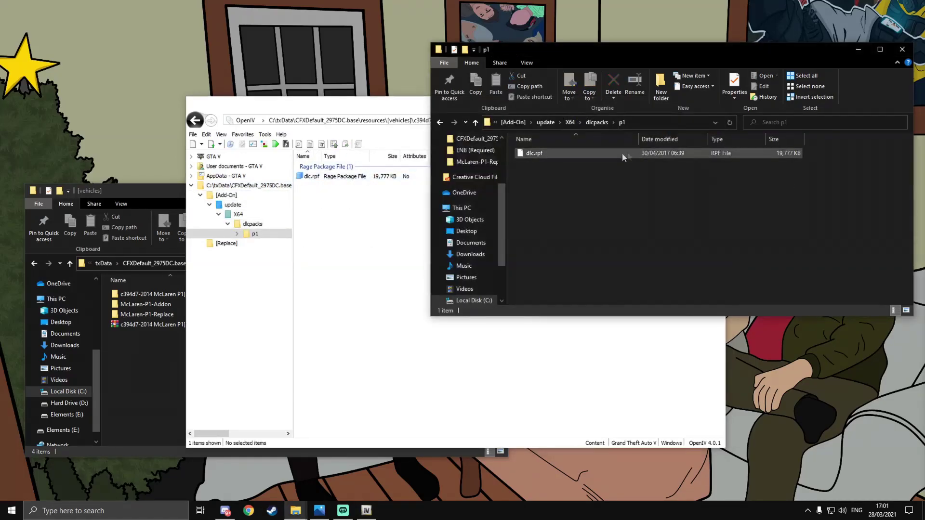
double_click(312, 176)
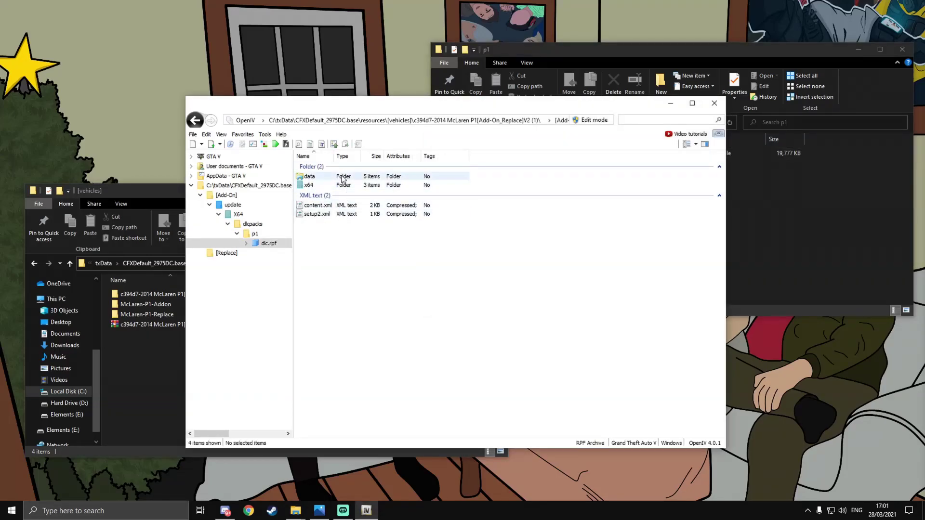
double_click(310, 176)
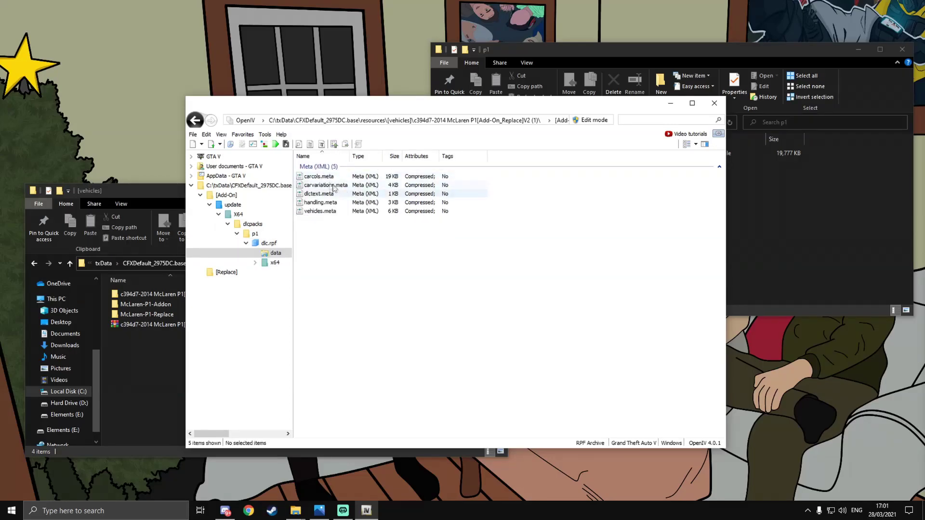
Step: Select the five meta files and open the empty McLaren-P1-Addon folder beside them
drag(347, 234, 308, 178)
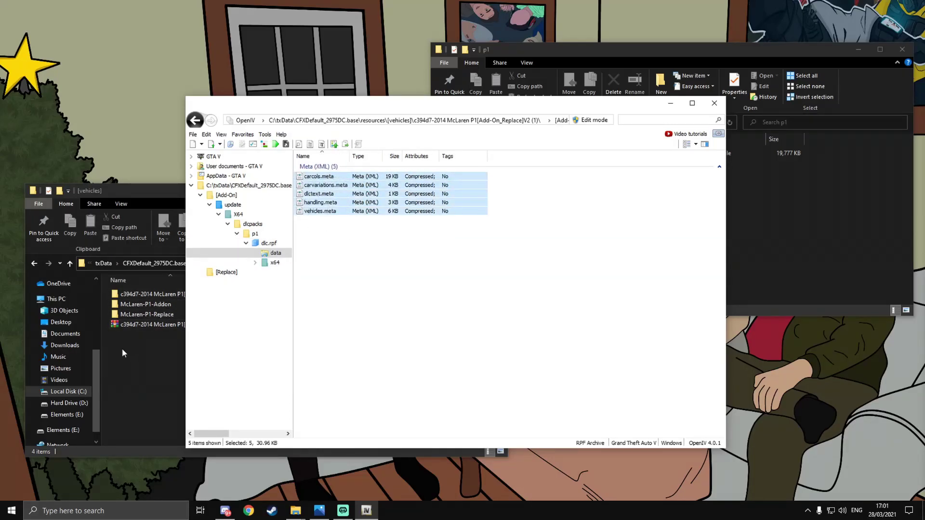
drag(361, 105, 578, 78)
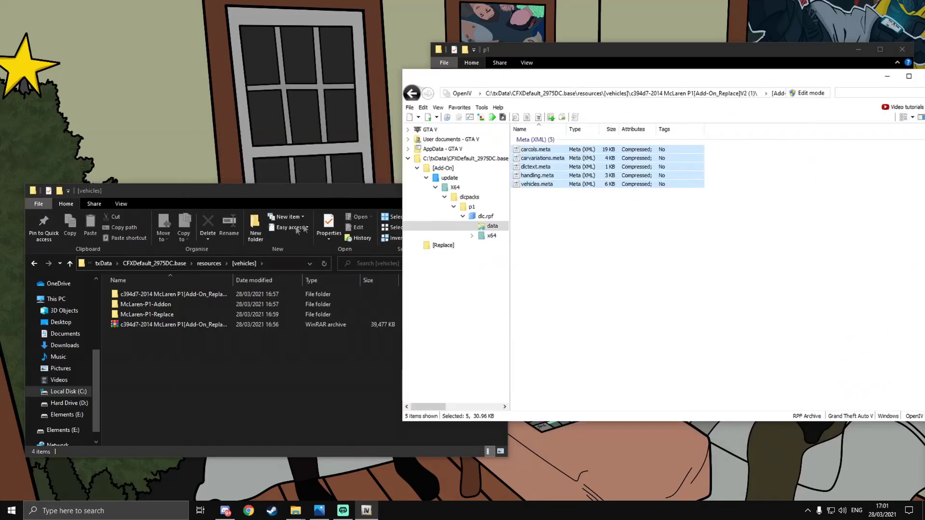
drag(268, 192, 258, 183)
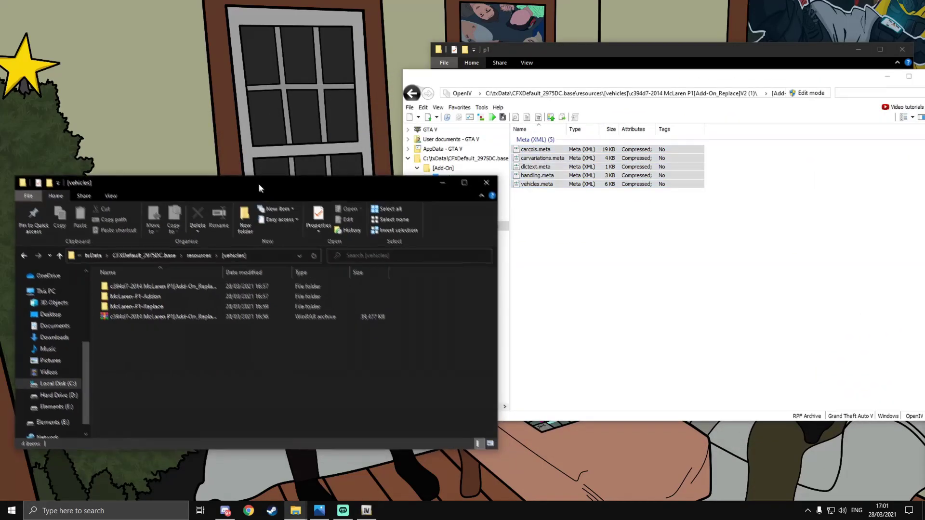
double_click(153, 299)
Step: Create folders named data and stream, then copy the five meta files into data
right_click(176, 316)
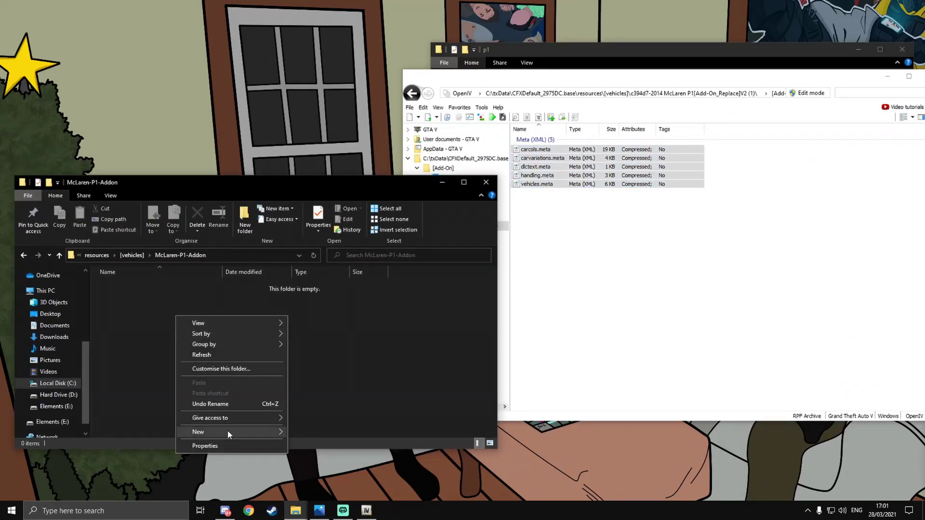
mouse_move(228, 430)
click(322, 312)
text(data)
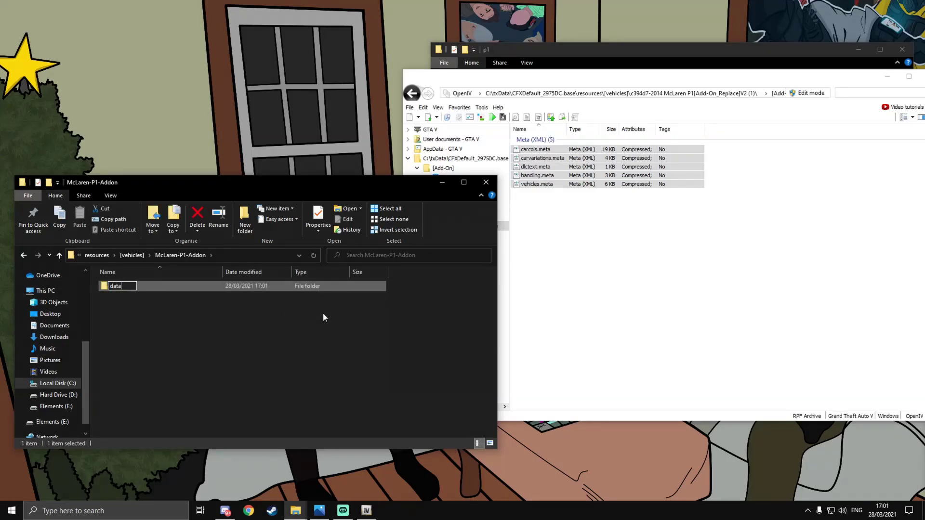
key(Return)
right_click(286, 323)
mouse_move(328, 436)
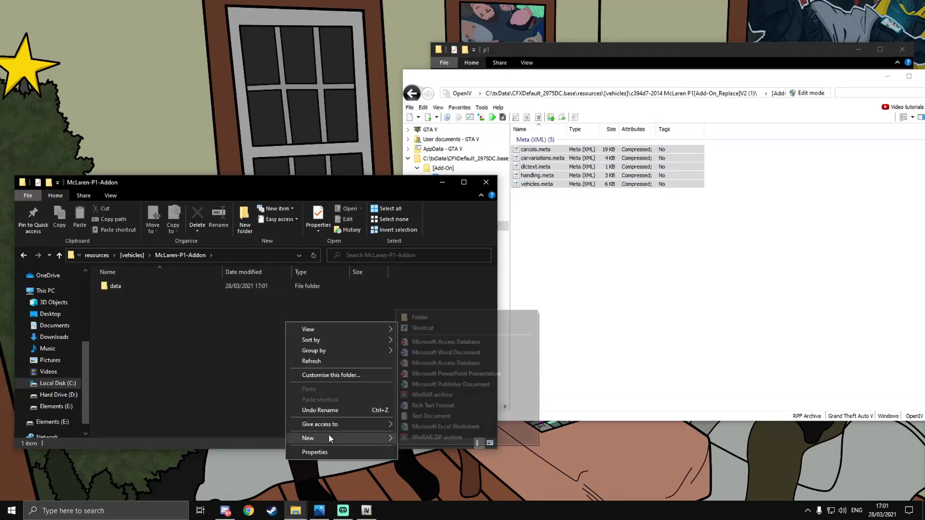
click(442, 318)
text(stream)
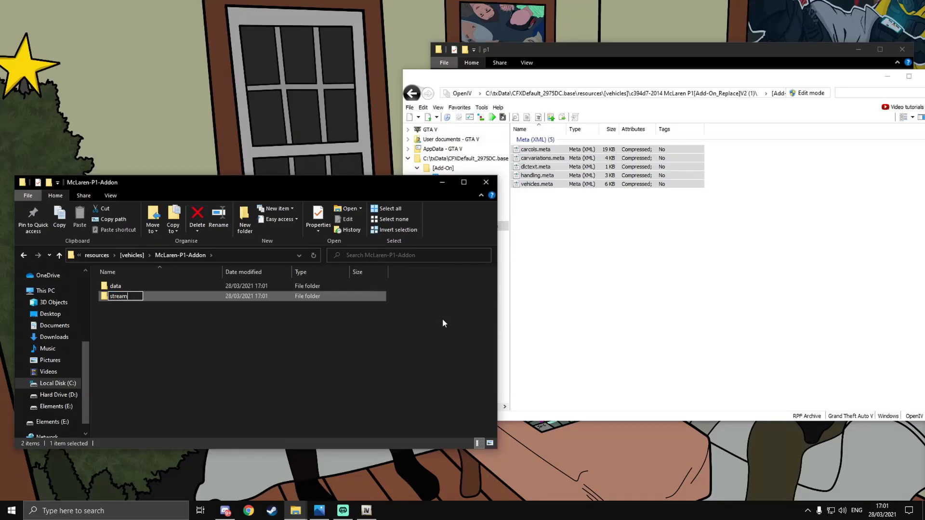
key(Return)
drag(647, 211, 118, 288)
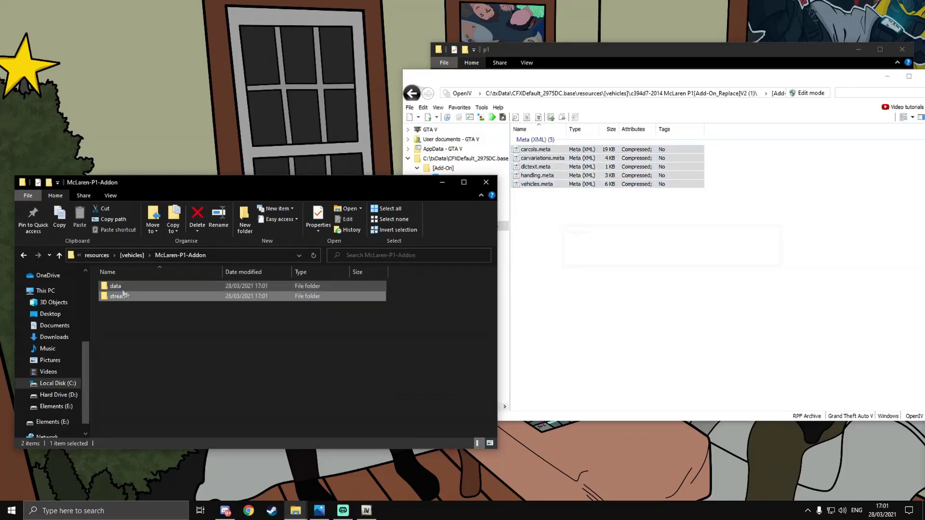
double_click(145, 285)
Step: Open x64\vehicles.rpf in OpenIV and select p1.yft, p1_hi.yft and p1.ytd
click(180, 254)
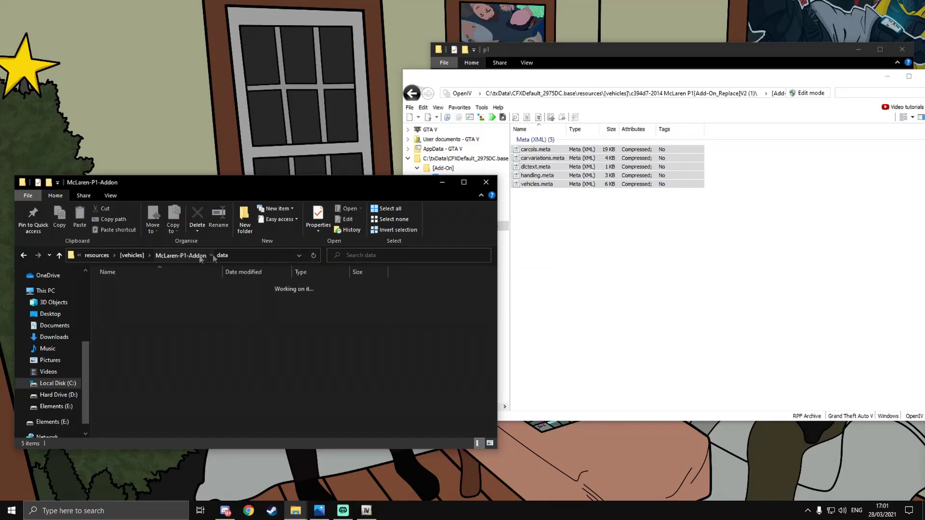
click(413, 94)
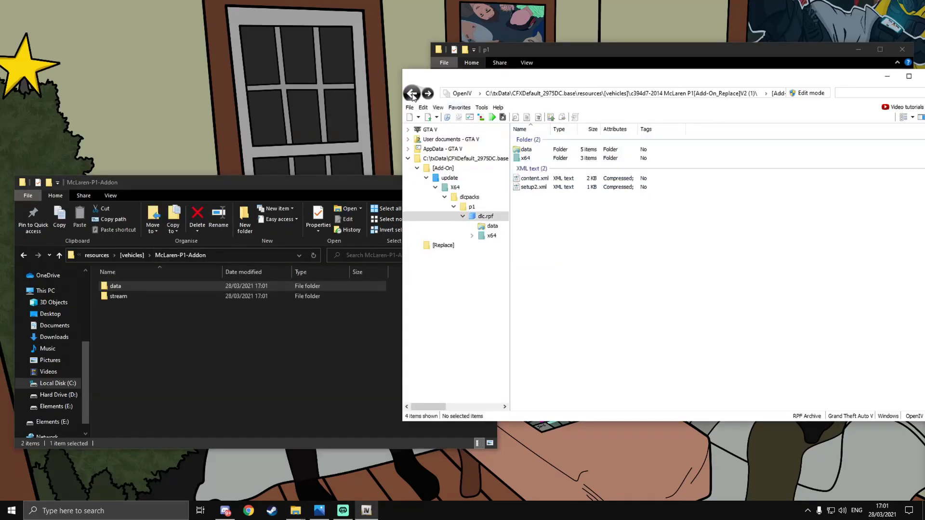
double_click(525, 157)
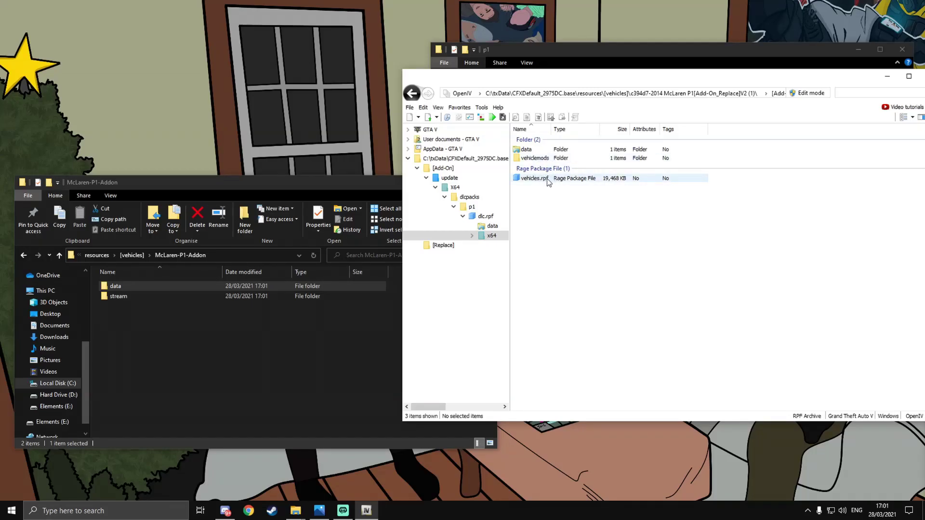
double_click(548, 178)
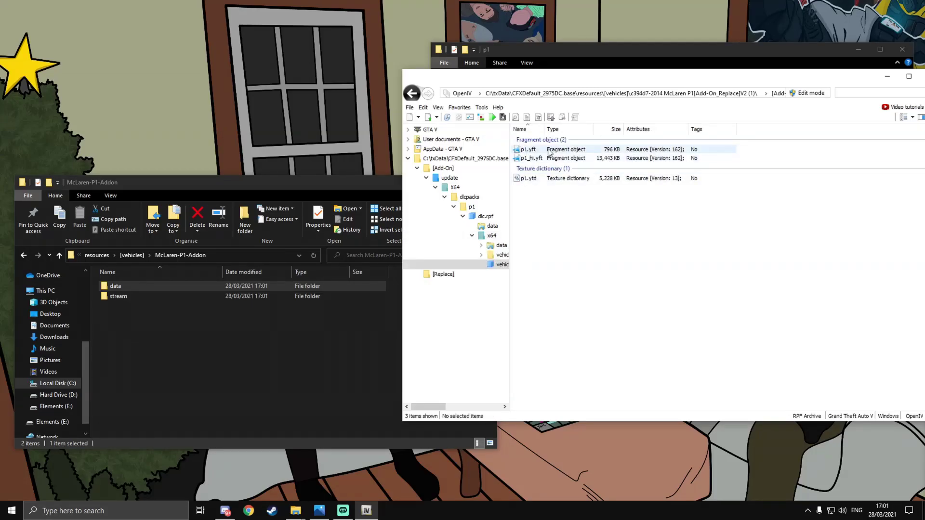
drag(559, 195, 142, 296)
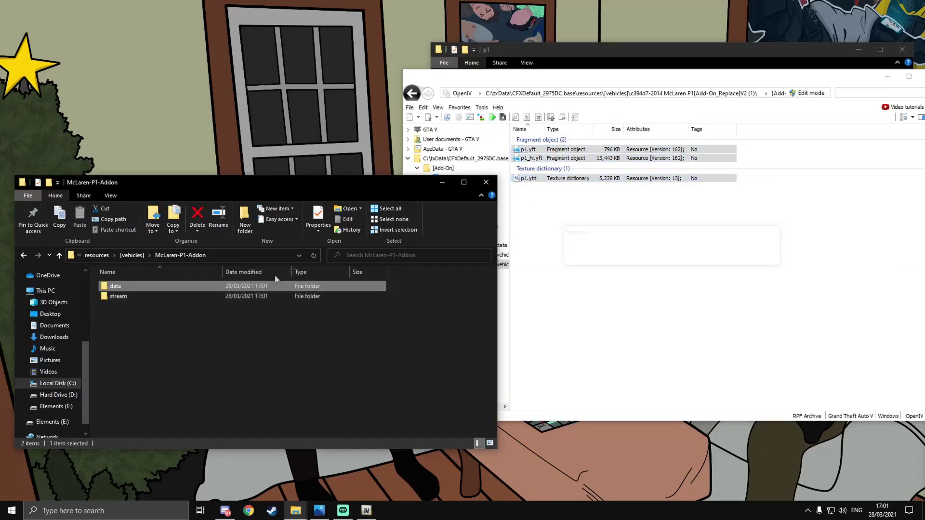
click(592, 204)
click(412, 93)
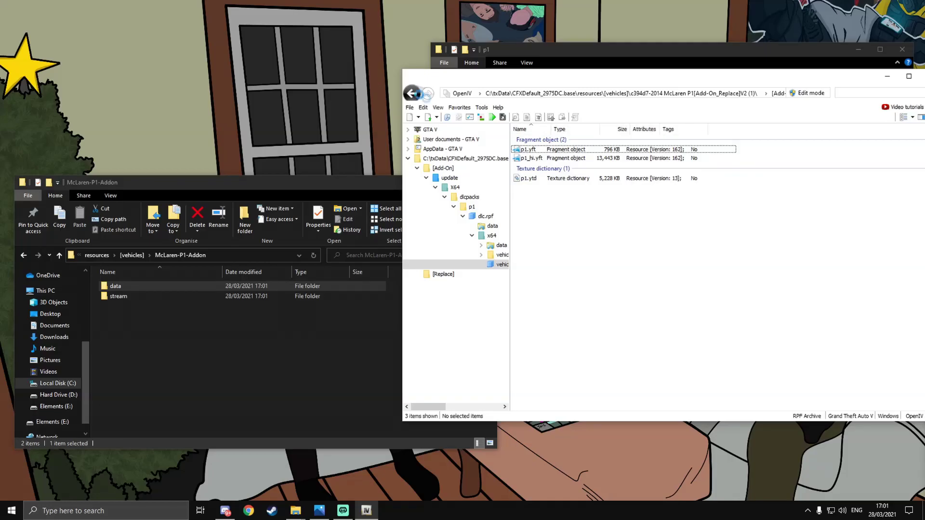
Step: Inspect vehiclemods, the empty p1_mods.rpf and x64's data folder, then return to dlc.rpf's root
double_click(536, 157)
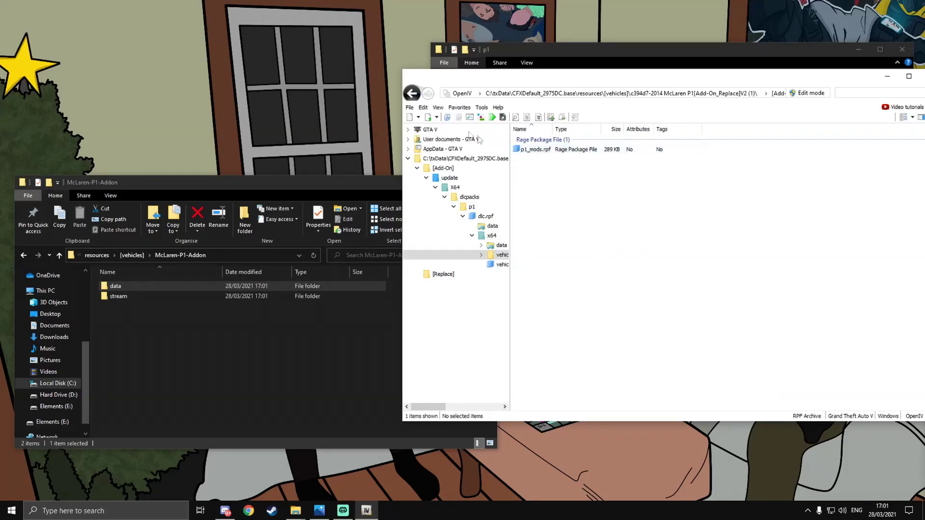
double_click(542, 150)
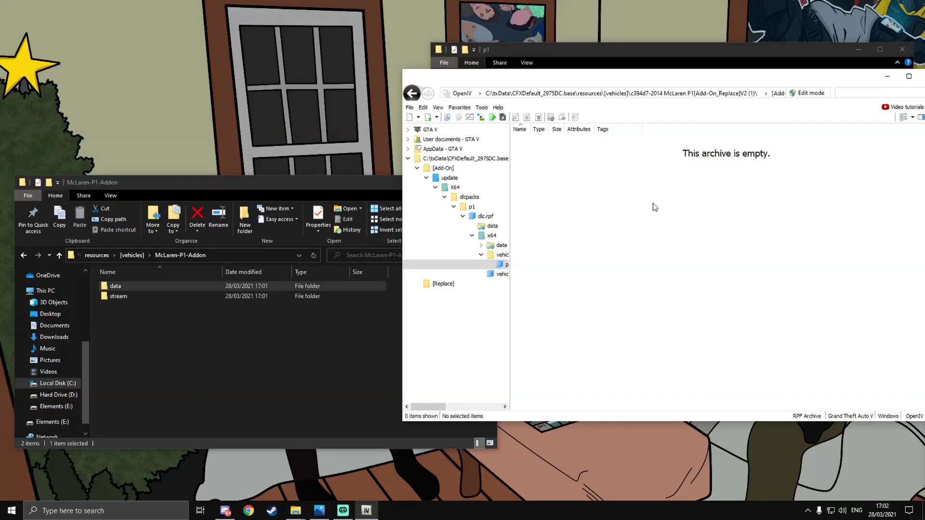
click(411, 94)
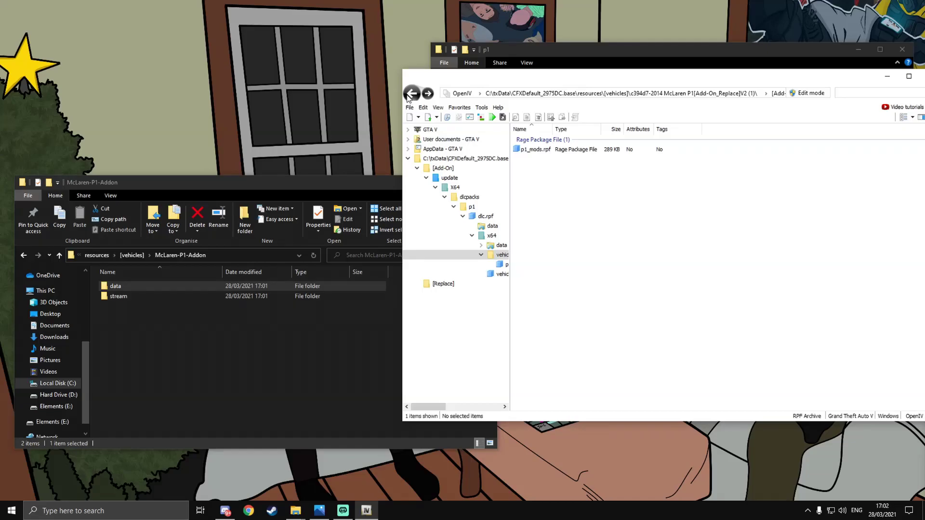
click(409, 95)
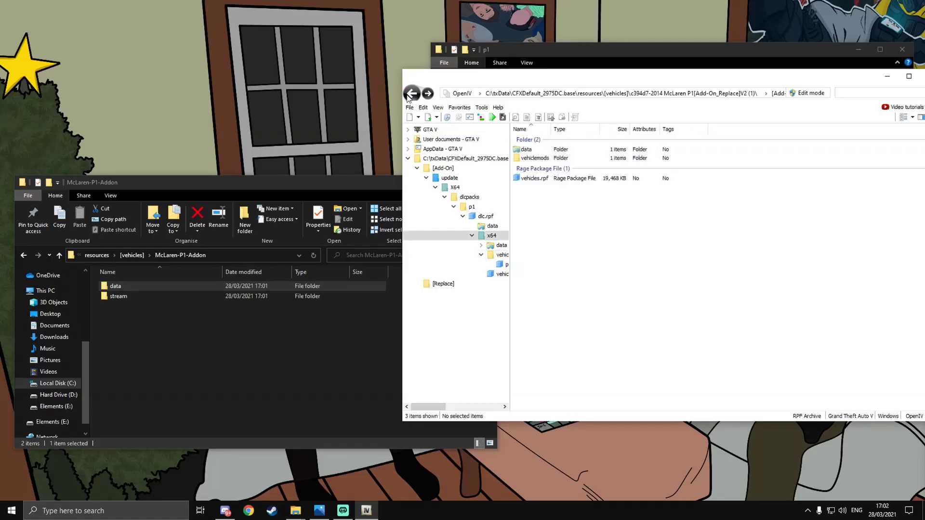
double_click(532, 152)
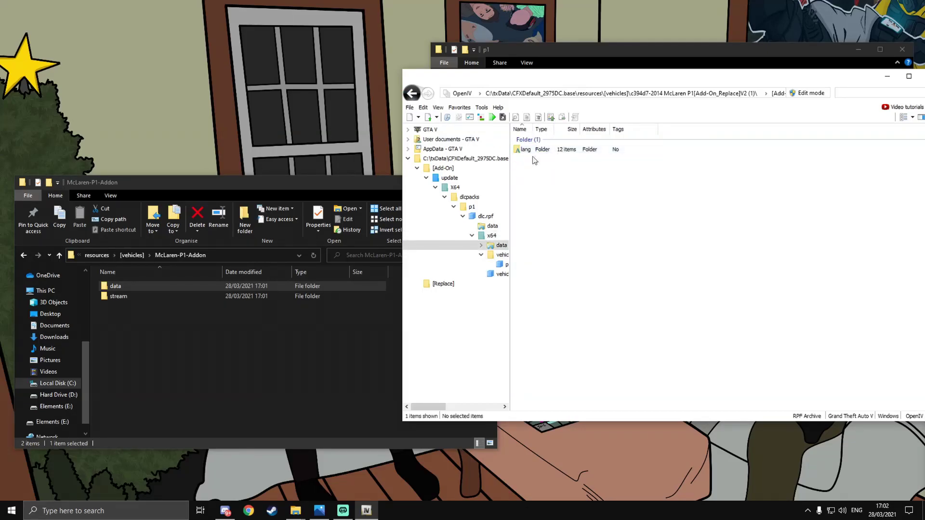
click(411, 94)
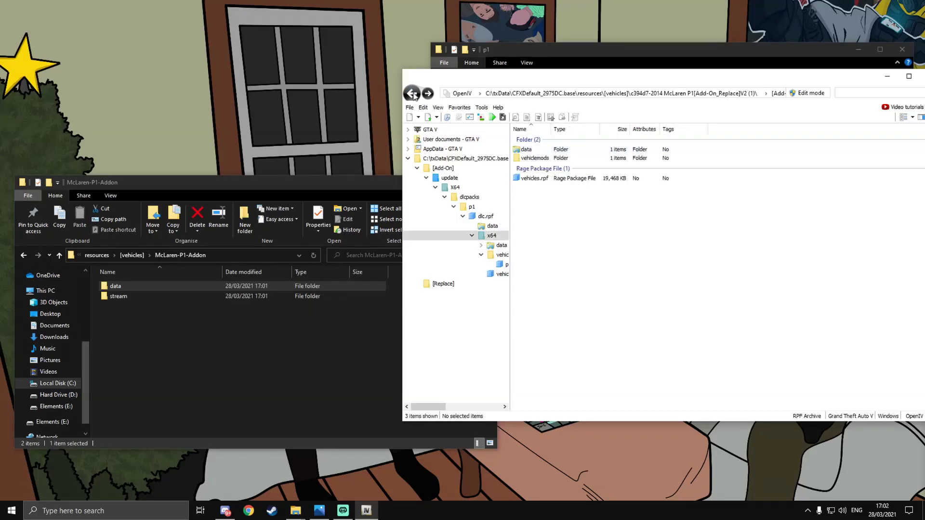
click(412, 94)
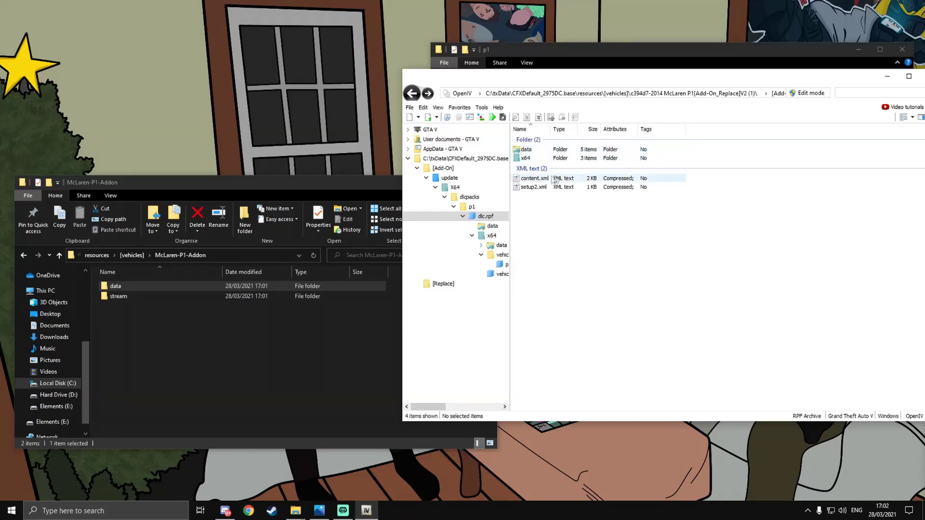
Step: Confirm stream holds p1.yft, p1.ytd and p1_hi.yft, then bring up McLaren-P1-Addon's New menu
double_click(146, 296)
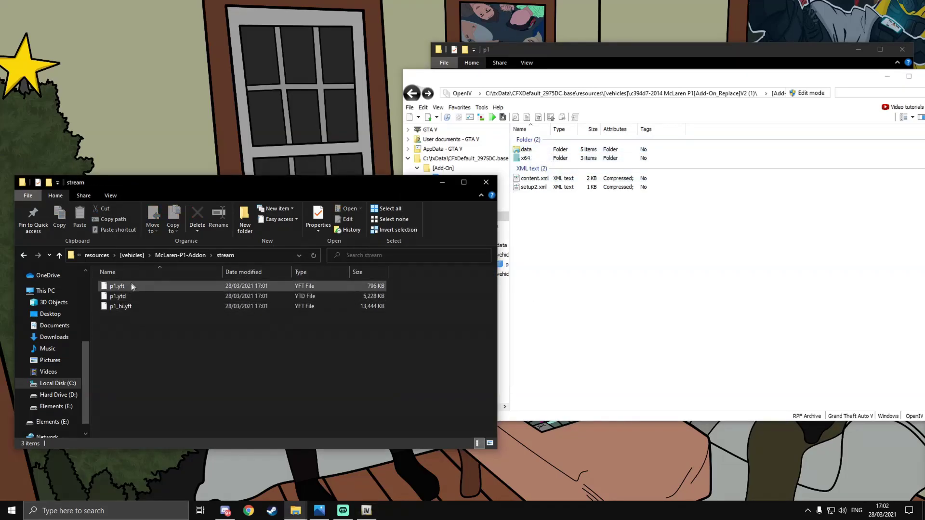
click(181, 255)
right_click(170, 333)
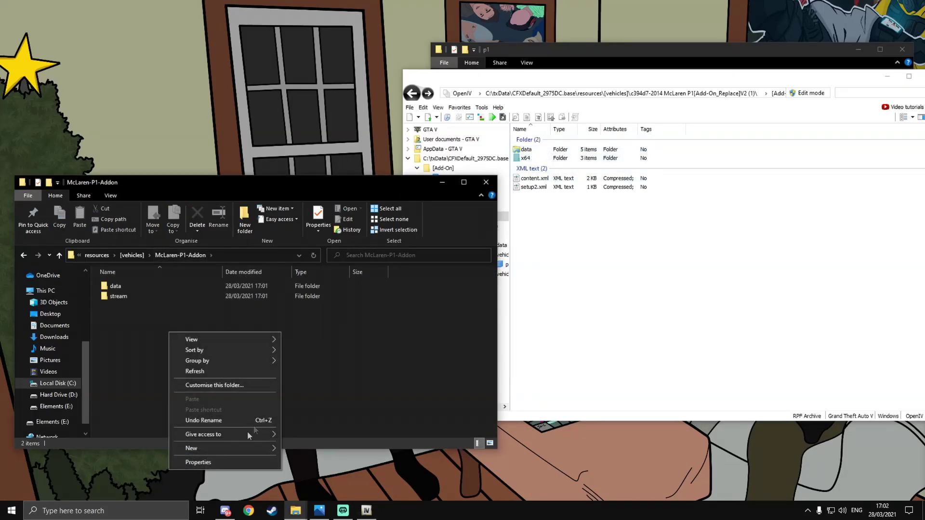
mouse_move(236, 444)
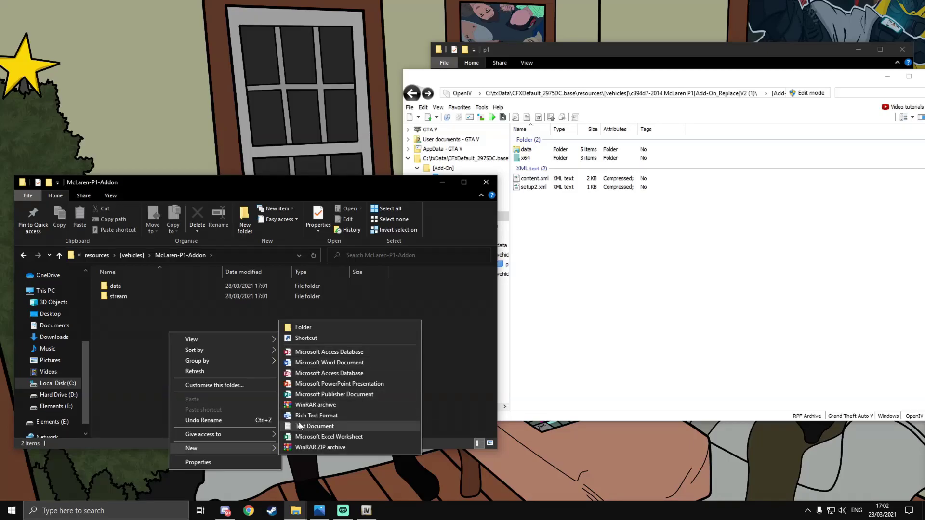